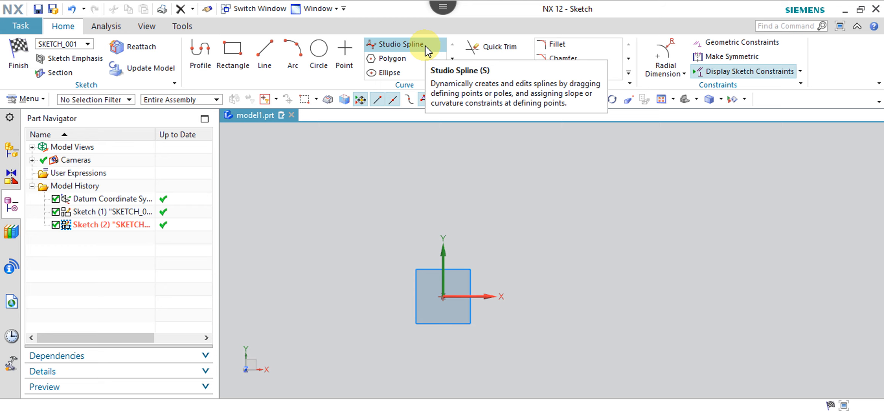
click(293, 53)
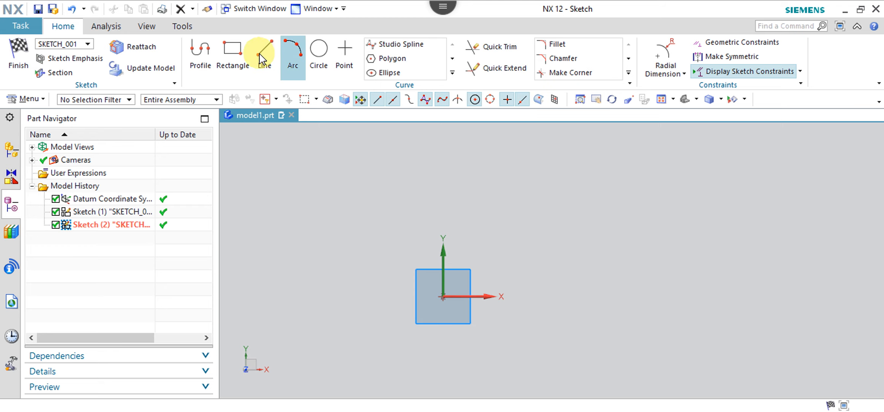
click(330, 67)
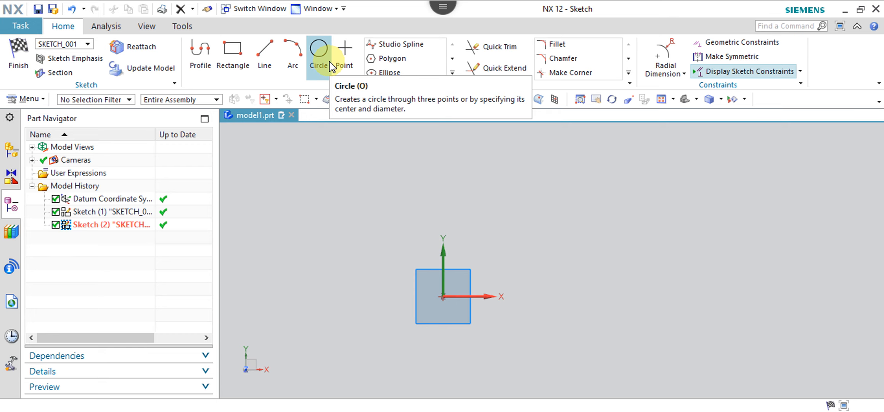
click(348, 64)
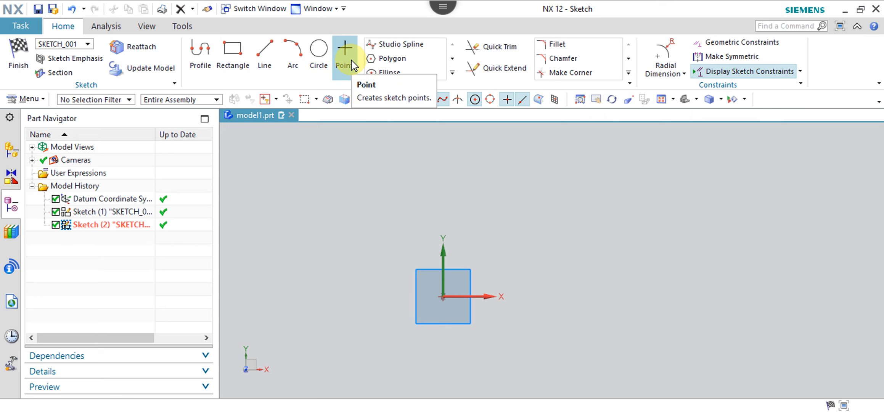
click(353, 65)
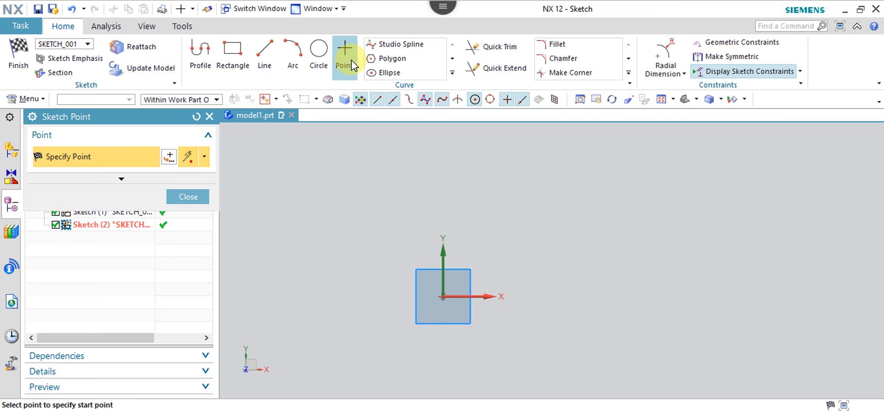
click(204, 157)
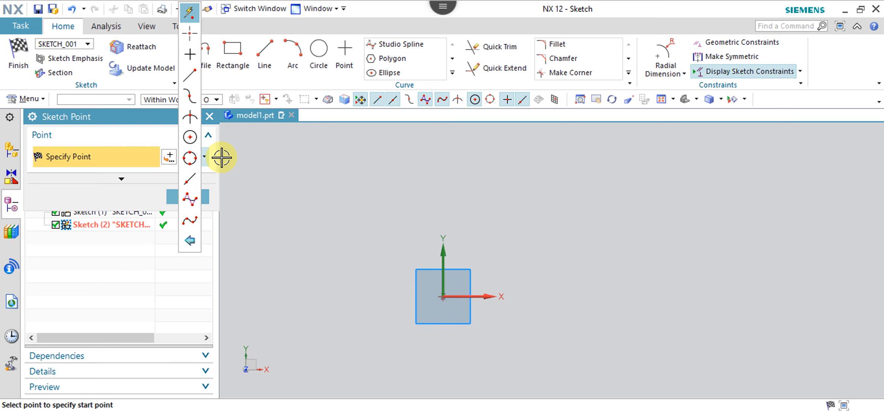
click(44, 327)
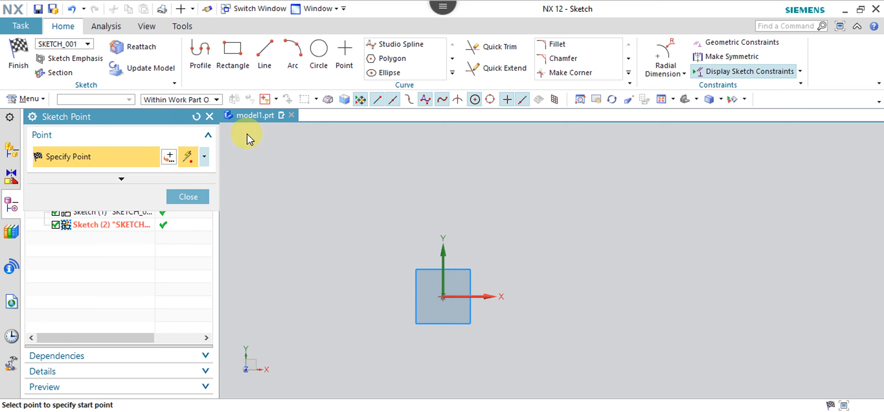
- Draw a circle centred on the sketch origin with a diameter of about 276 mm
click(317, 49)
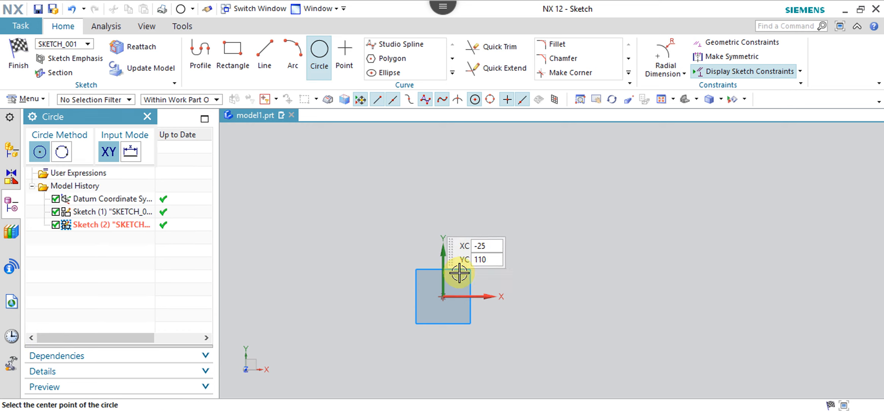
click(438, 295)
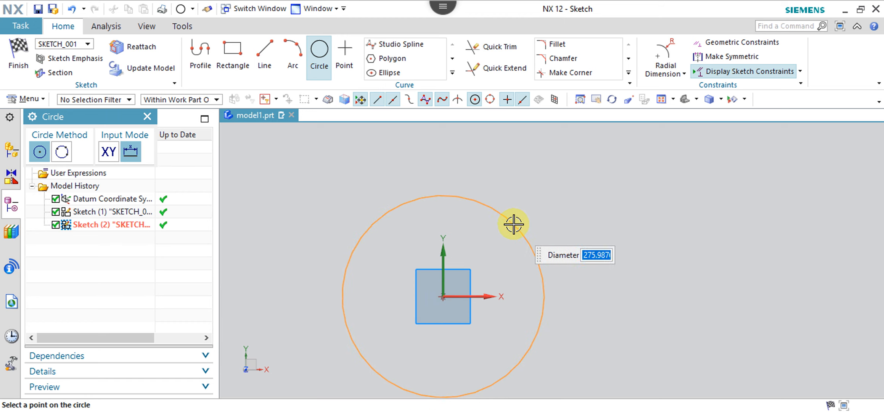
click(513, 224)
key(Escape)
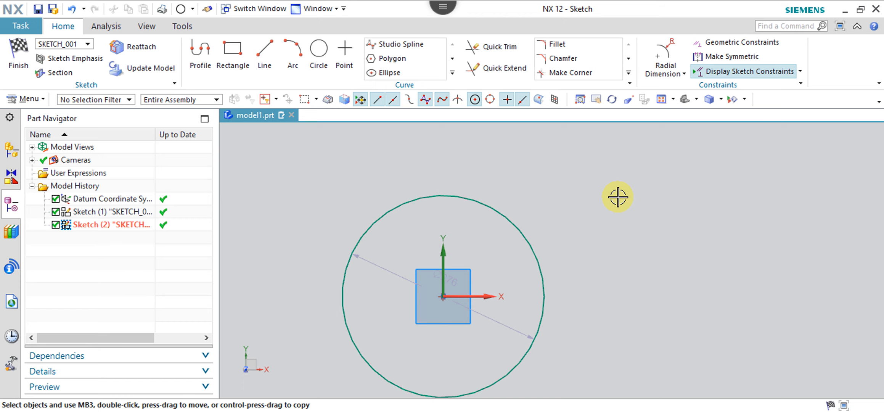
- Place three sketch points on the circle, near its top, right and left extremes
click(348, 66)
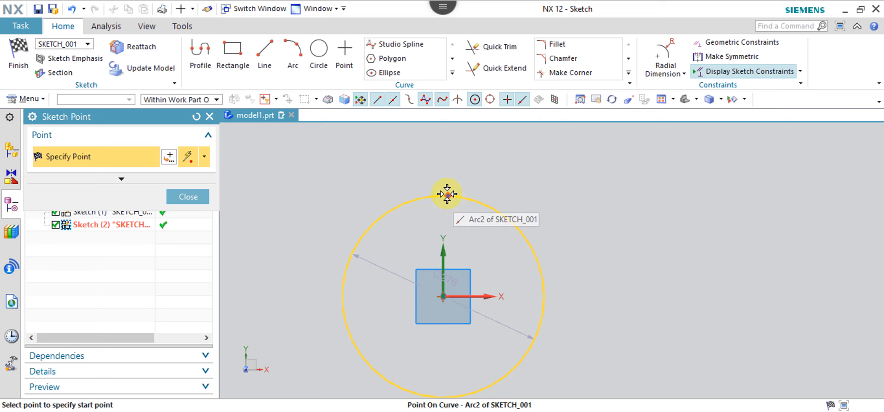
click(443, 194)
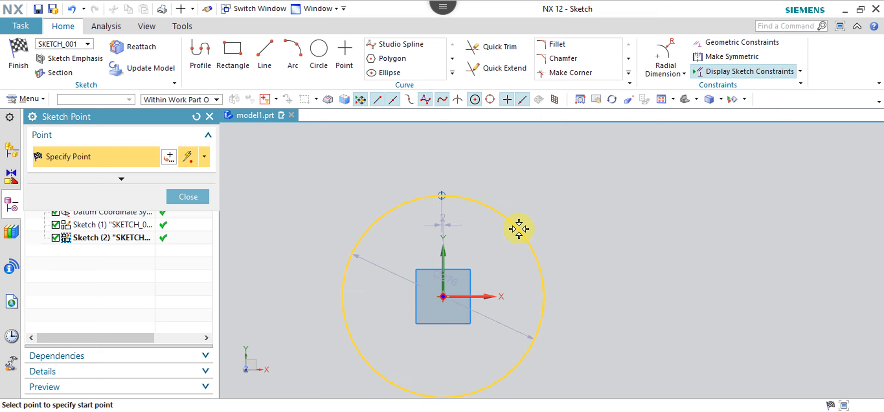
click(544, 287)
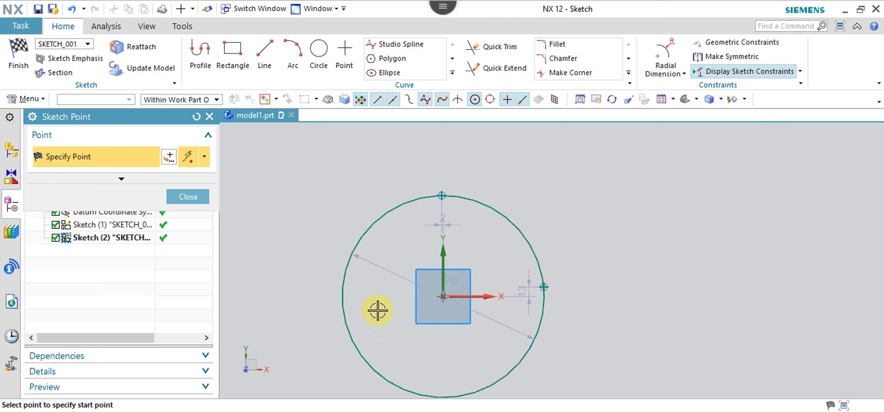
click(340, 290)
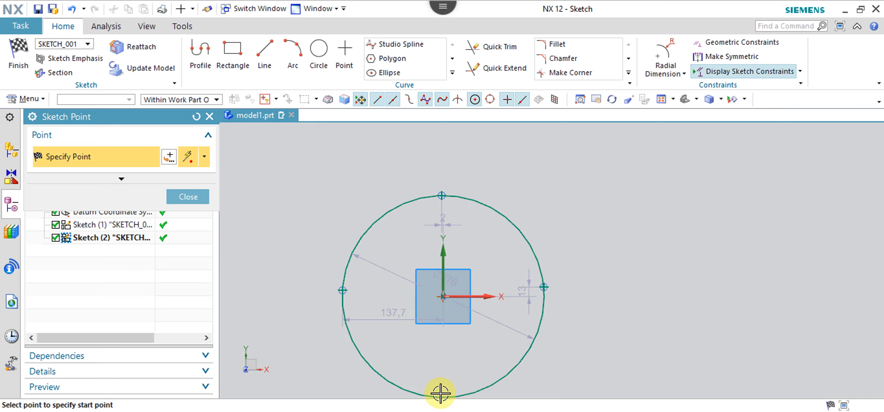
- Place four free sketch points outside the circle, three to its right and one to its left
scroll(439, 329, up, 3)
scroll(437, 327, down, 5)
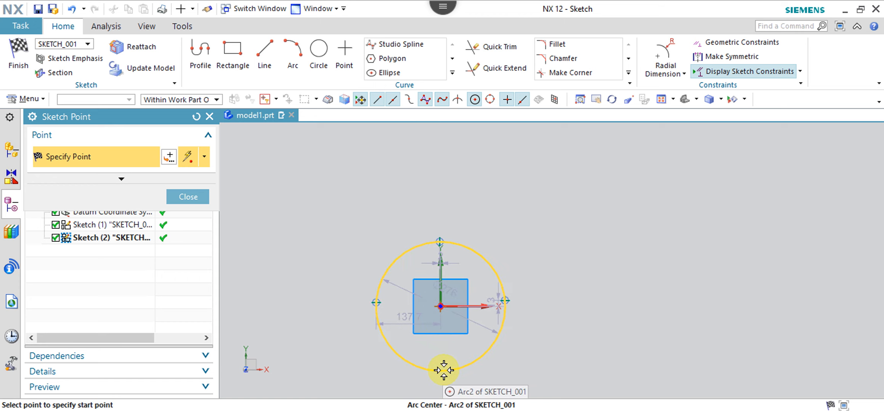
click(559, 251)
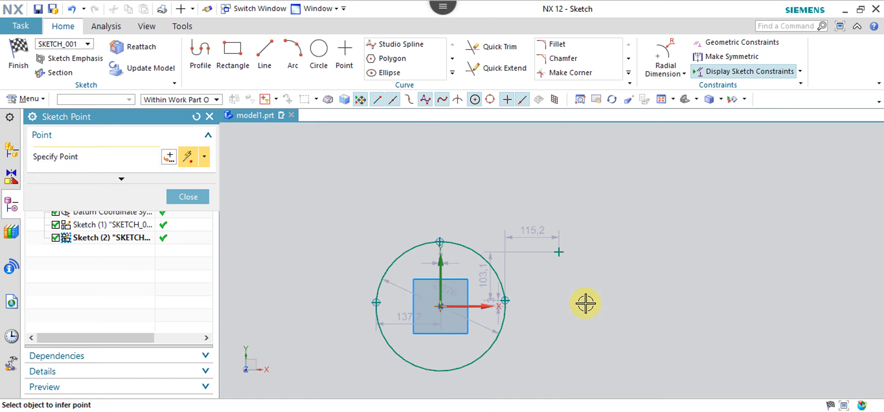
click(587, 319)
click(538, 363)
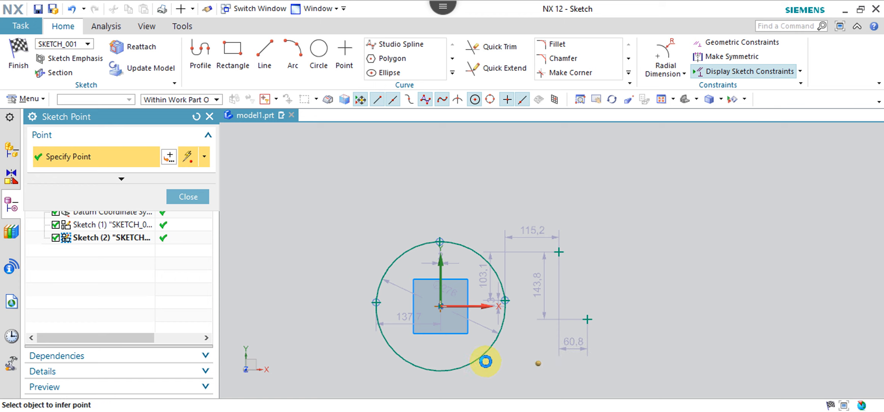
click(337, 291)
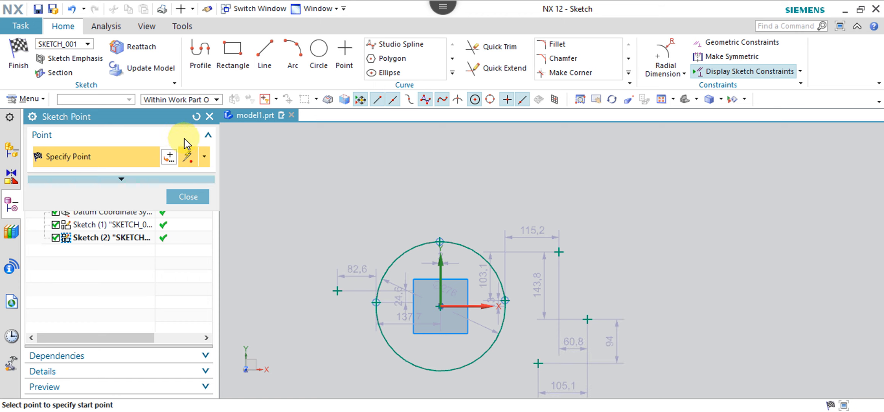
- Start a coordinate-defined point from the circle's upper-right arc, trying an X coordinate of 50 mm and finally setting it to 100 mm
click(169, 157)
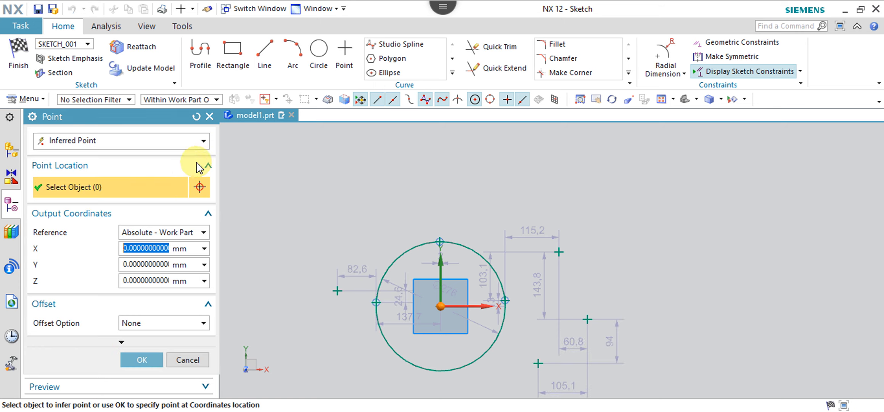
click(460, 244)
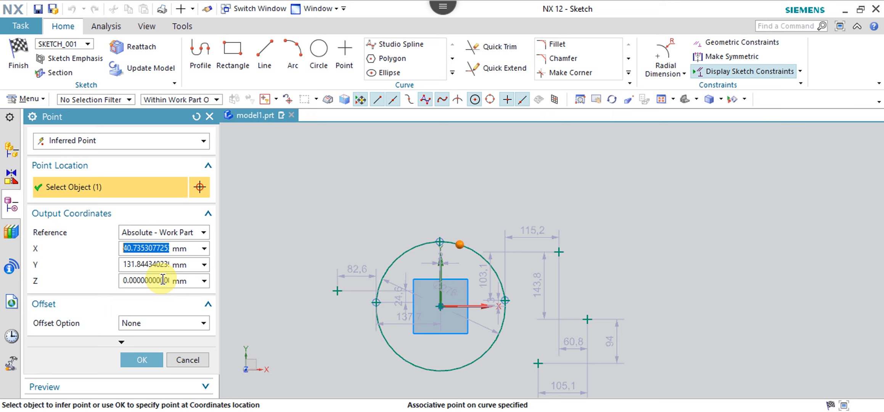
scroll(496, 259, down, 3)
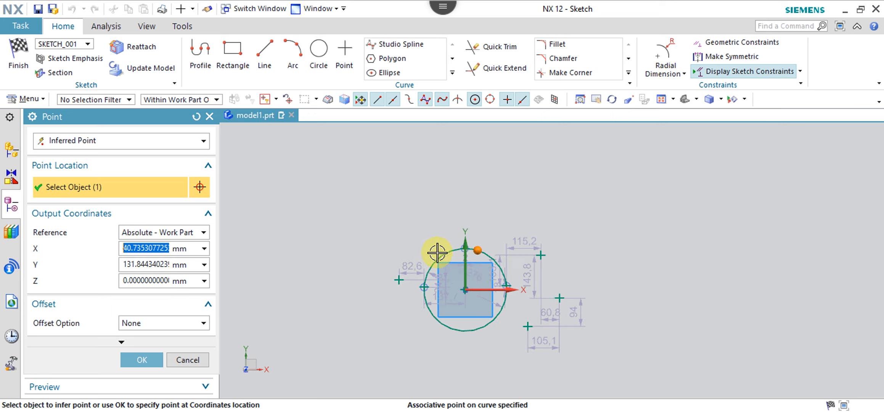
scroll(421, 270, down, 5)
scroll(423, 278, up, 5)
click(495, 259)
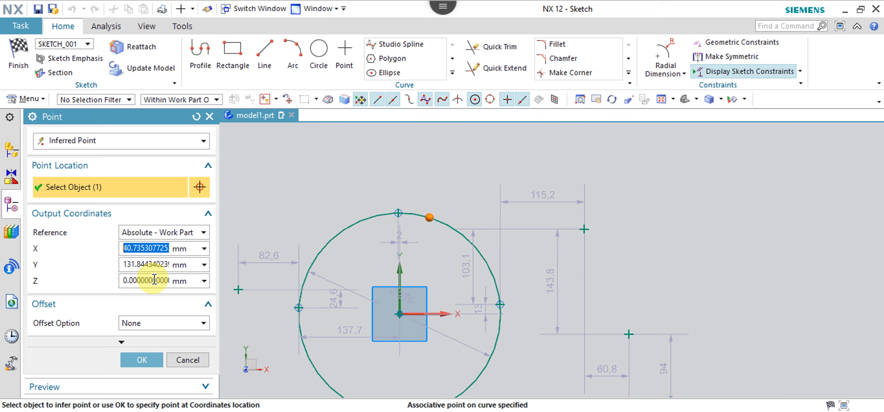
text(50)
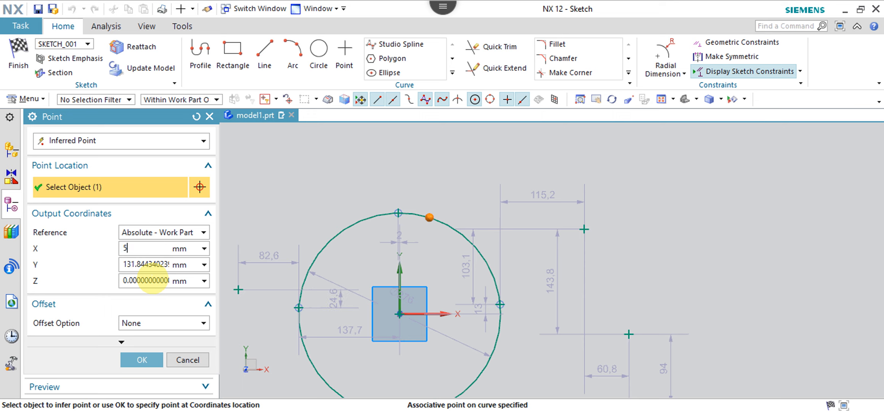
key(Return)
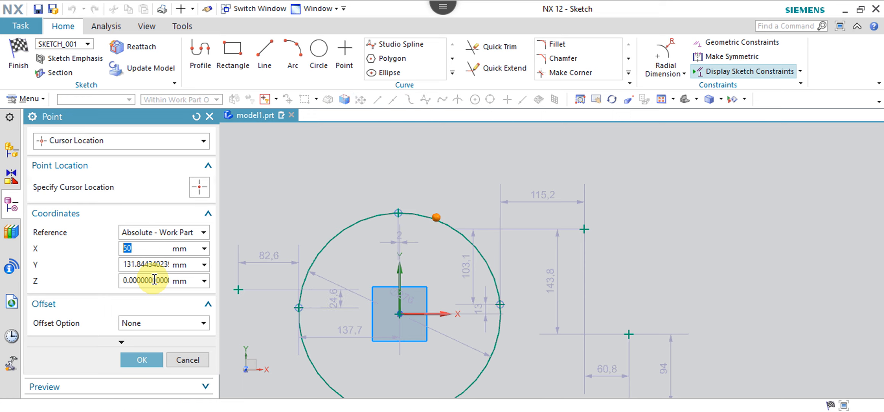
text(100)
key(Return)
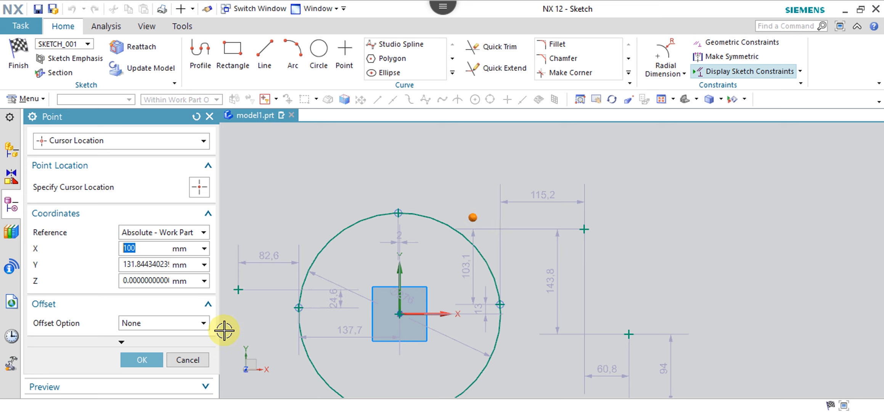
- Give the point a rectangular offset, trying a Delta X of 10 mm and finally setting it to 100 mm
click(206, 323)
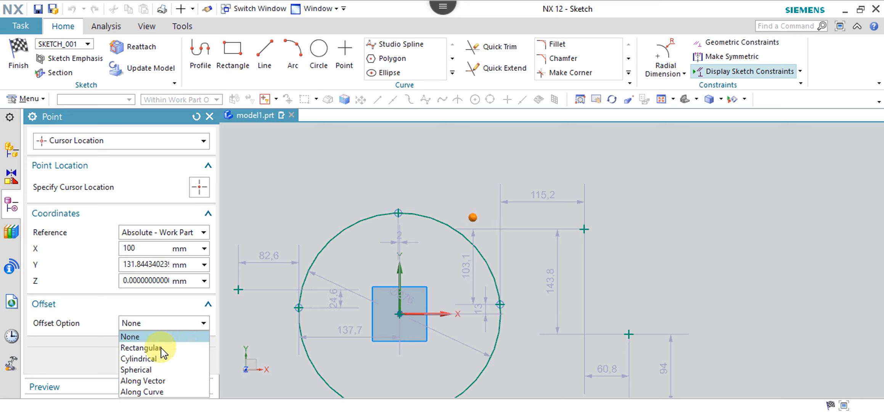
click(199, 347)
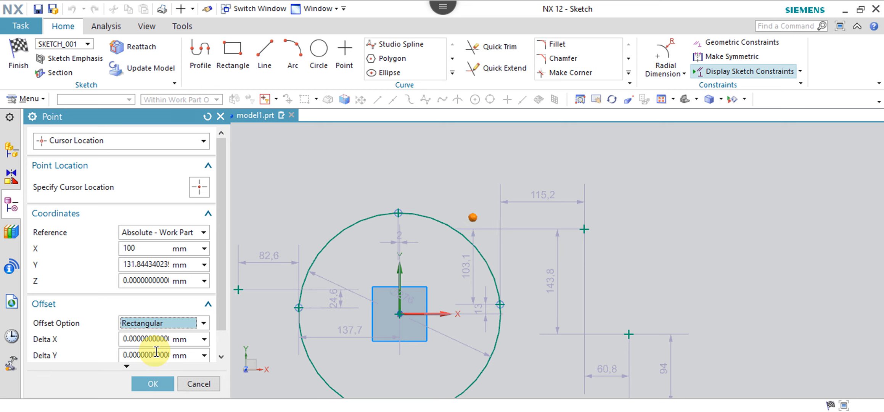
scroll(168, 297, down, 1)
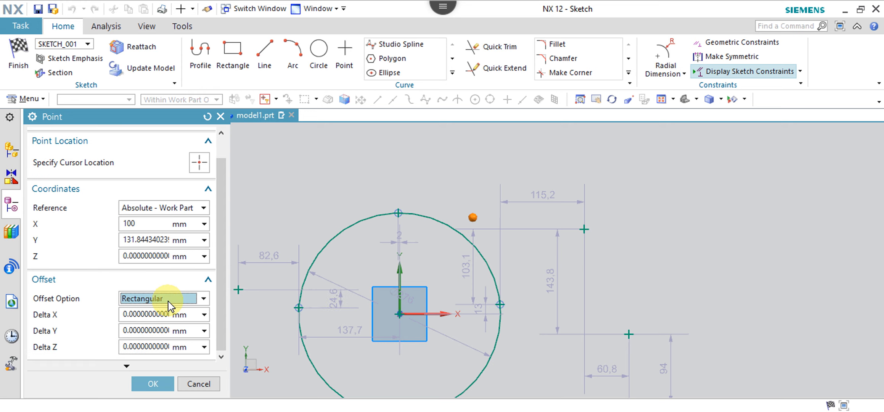
click(123, 314)
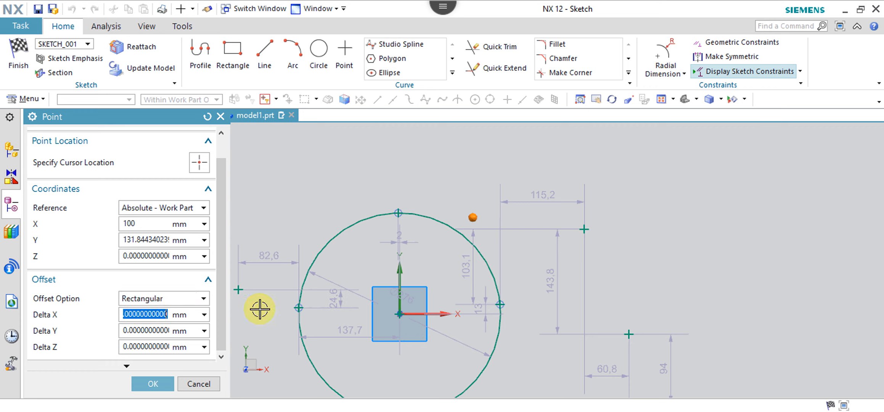
text(10)
key(Return)
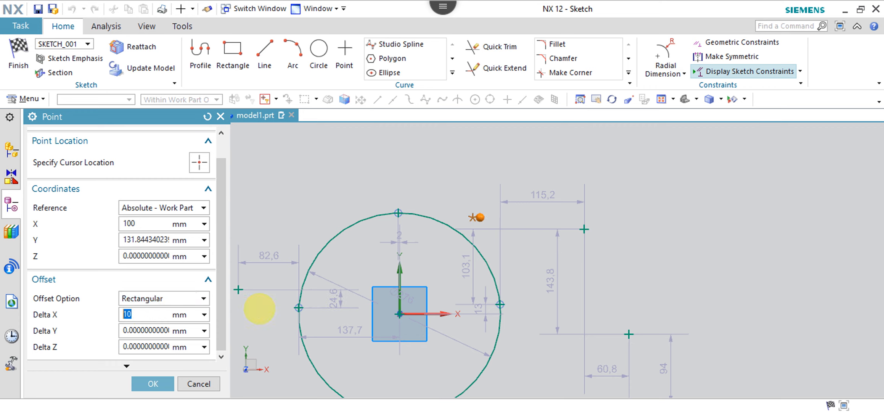
text(100)
key(Return)
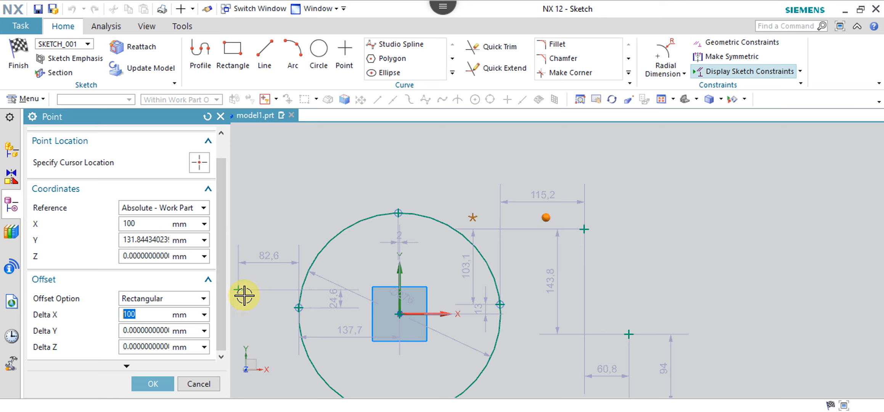
- Set the rectangular offset's Delta Y to 100 mm and create the point
drag(122, 330, 209, 338)
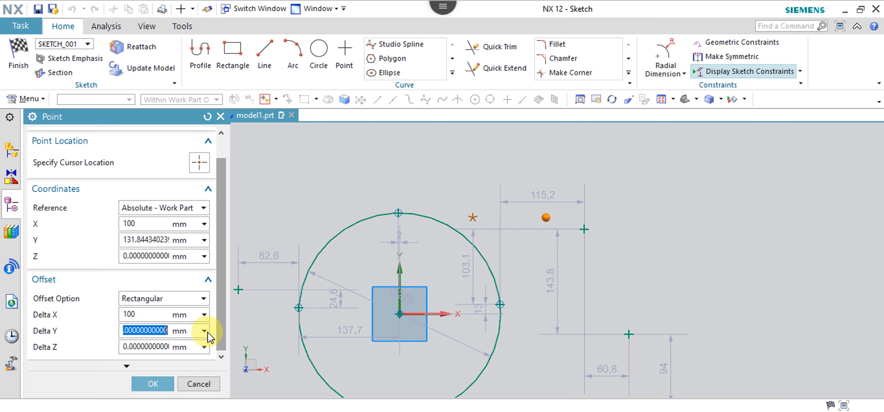
text(100)
key(Return)
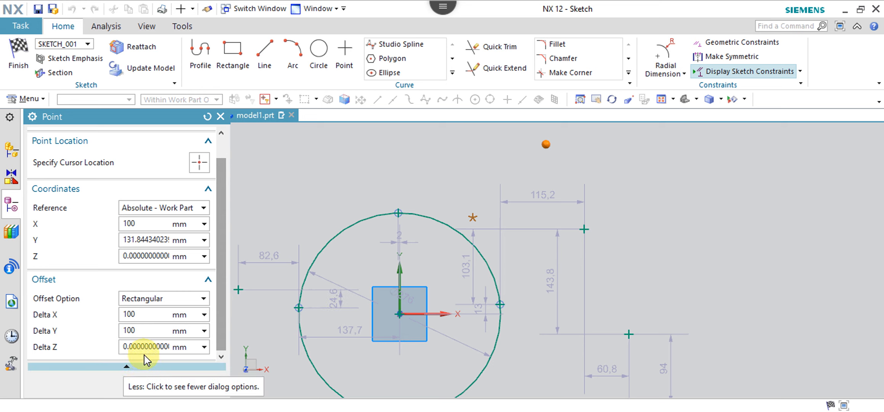
click(154, 384)
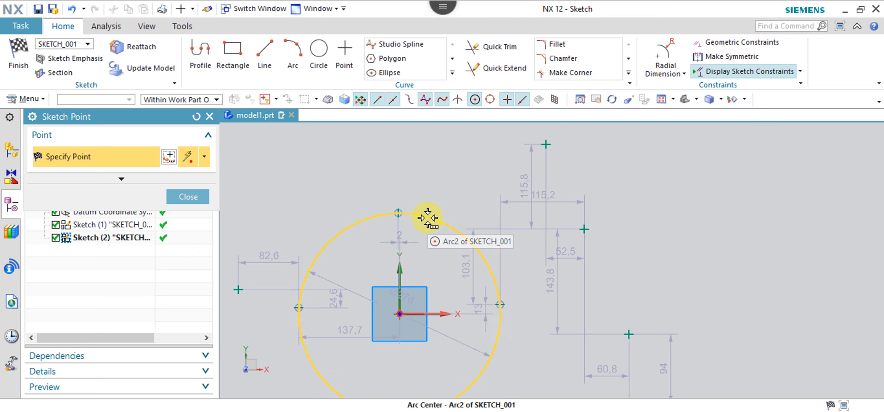
- Try defining a point from the origin with a cylindrical offset of 50 mm radius at a 45° angle
click(169, 156)
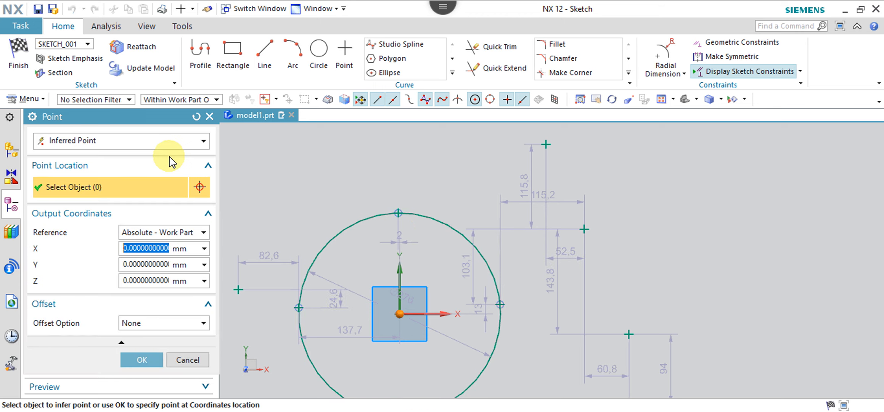
click(195, 324)
click(172, 359)
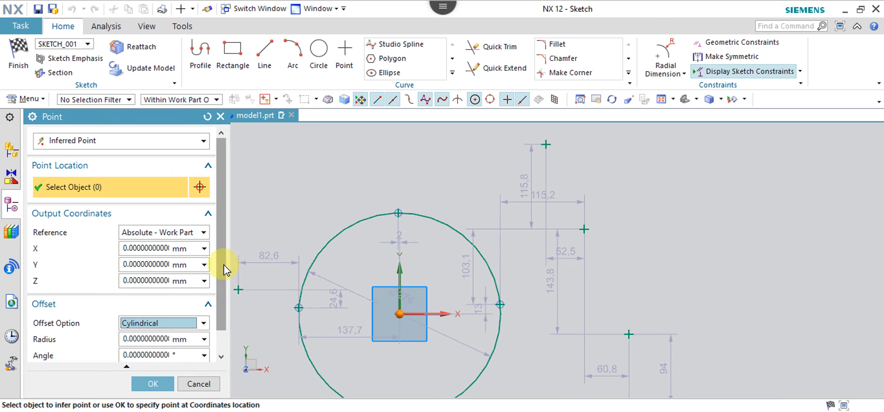
scroll(227, 324, down, 1)
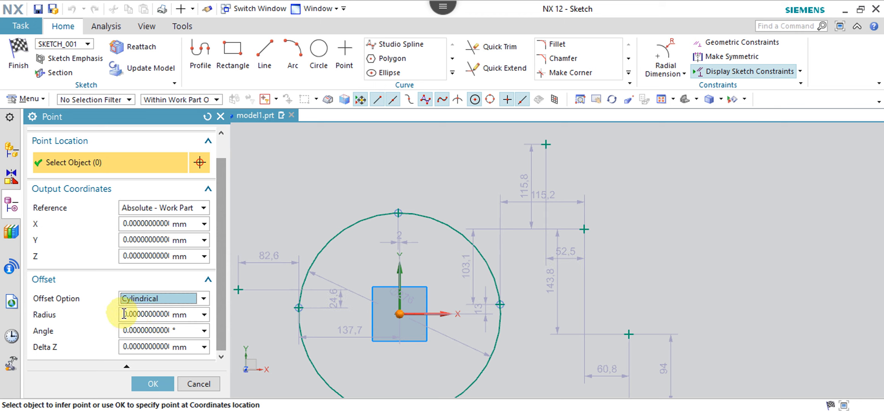
drag(122, 312, 219, 314)
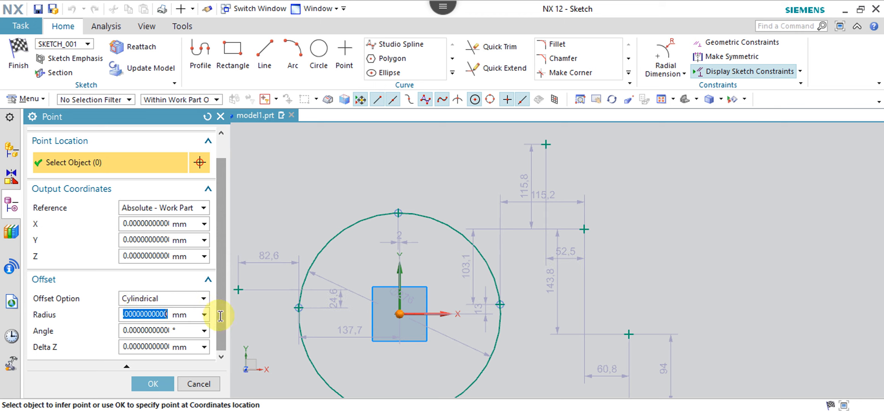
text(50)
key(Return)
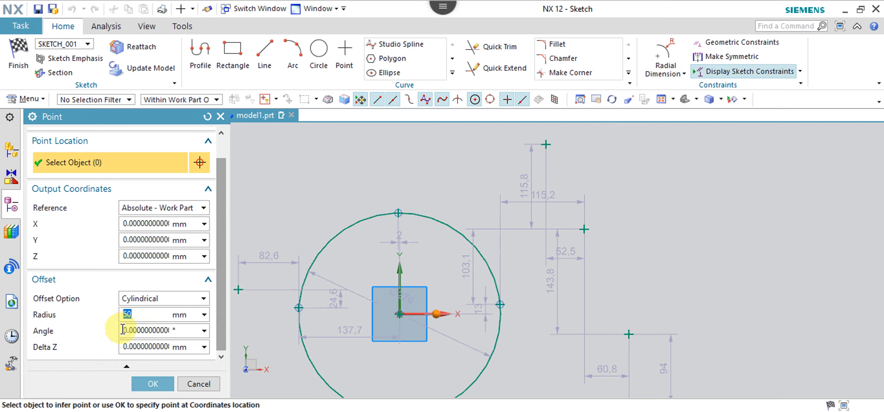
drag(123, 330, 227, 354)
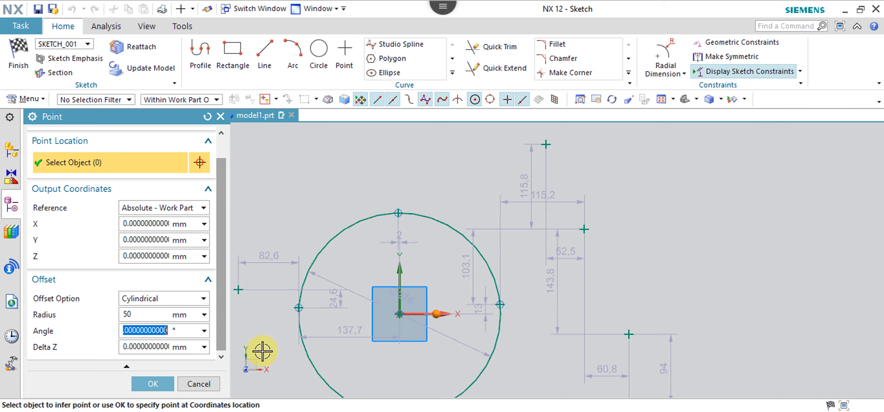
text(45)
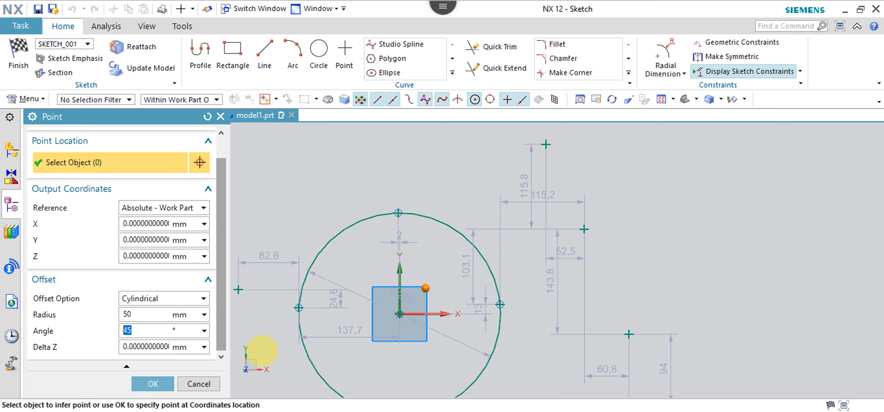
click(200, 384)
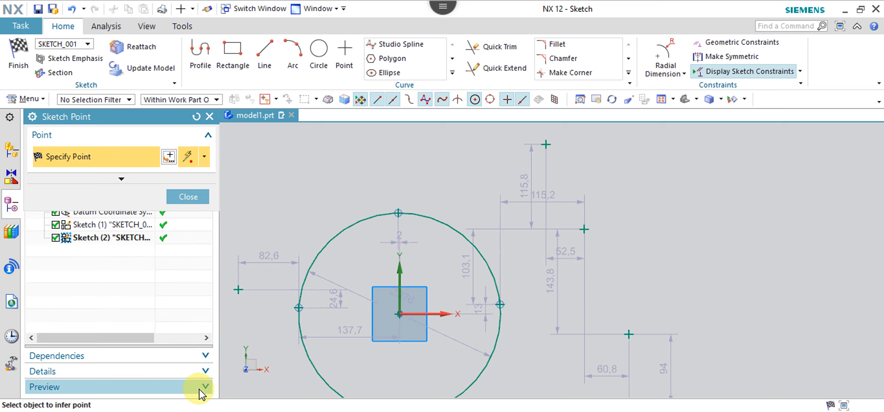
click(209, 117)
- Delete the circle and all the sketch points around it to clear the sketch
scroll(421, 244, up, 4)
scroll(416, 217, down, 8)
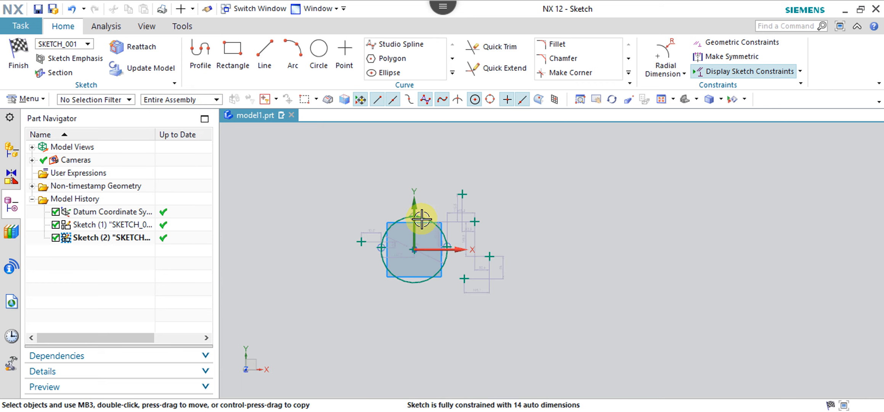
mouse_move(315, 163)
mouse_down()
mouse_move(444, 175)
mouse_move(619, 332)
mouse_up()
key(Delete)
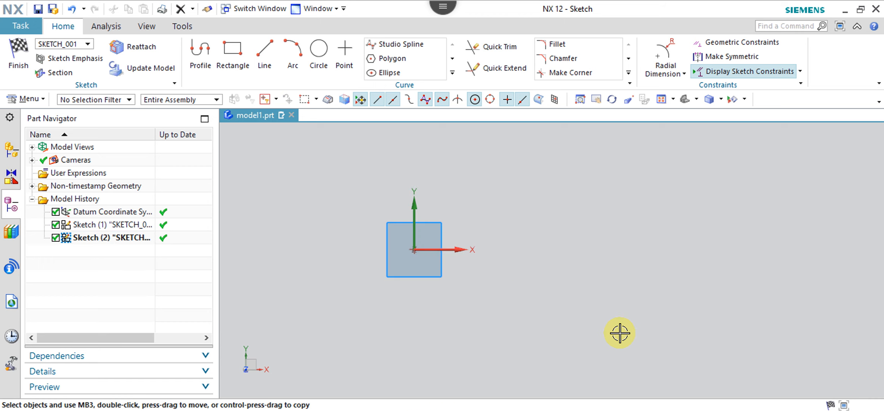
- Sketch a rectangle around the origin, about 800 mm wide and 950 mm high, using two opposite corners
scroll(424, 226, up, 3)
scroll(406, 252, down, 2)
scroll(410, 268, down, 2)
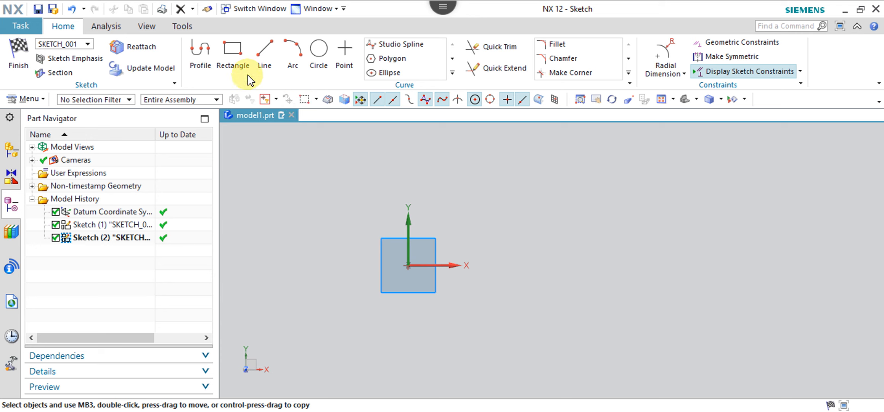
click(234, 52)
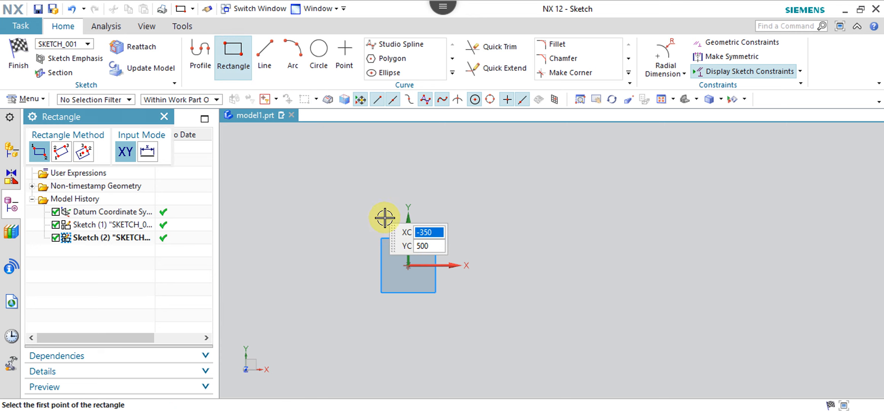
click(365, 204)
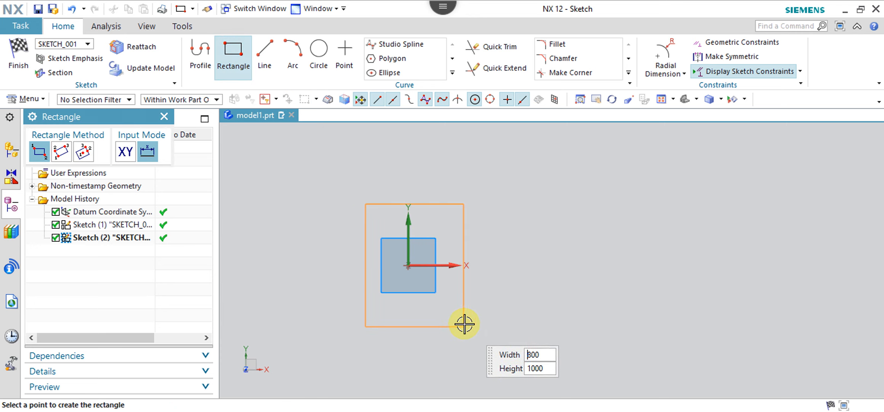
click(464, 323)
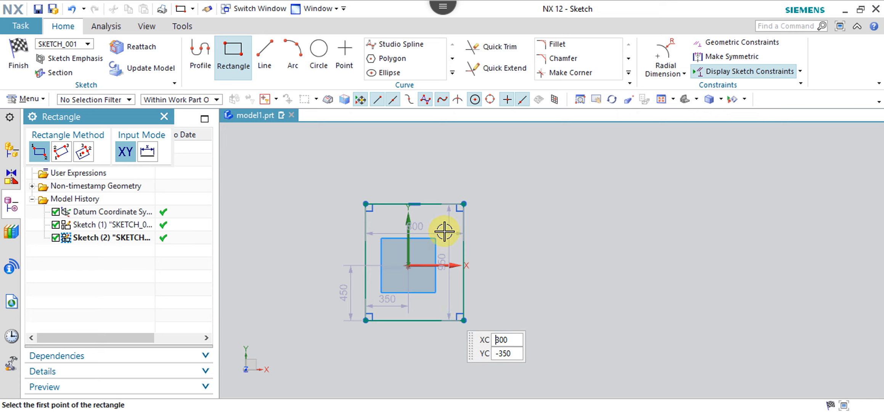
scroll(442, 228, up, 2)
scroll(420, 237, down, 5)
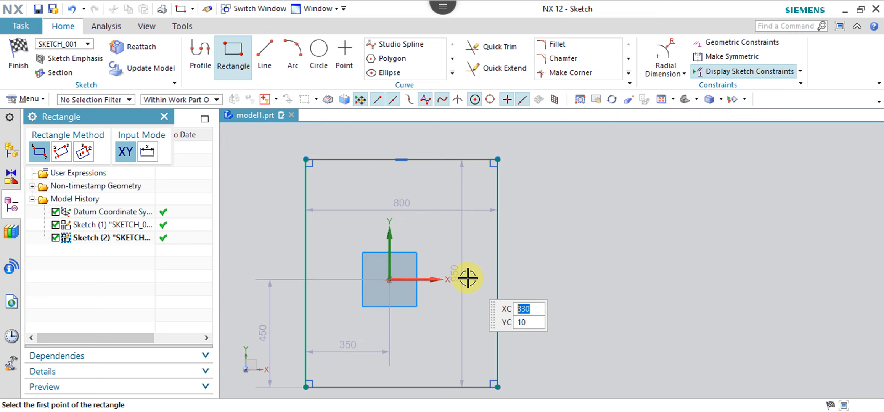
key(Escape)
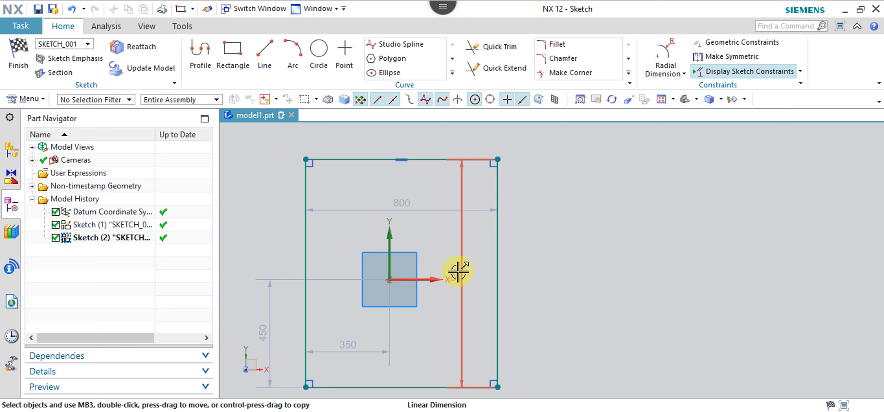
- Set both the height and the width of the rectangle to 800 mm
double_click(457, 270)
text(800)
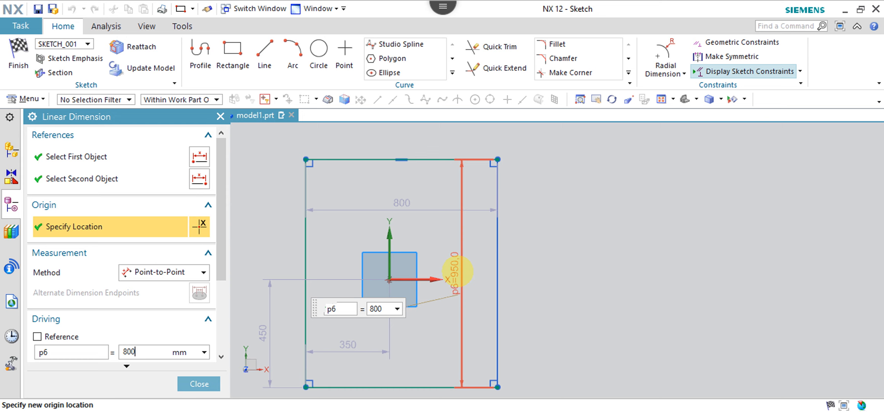
key(Return)
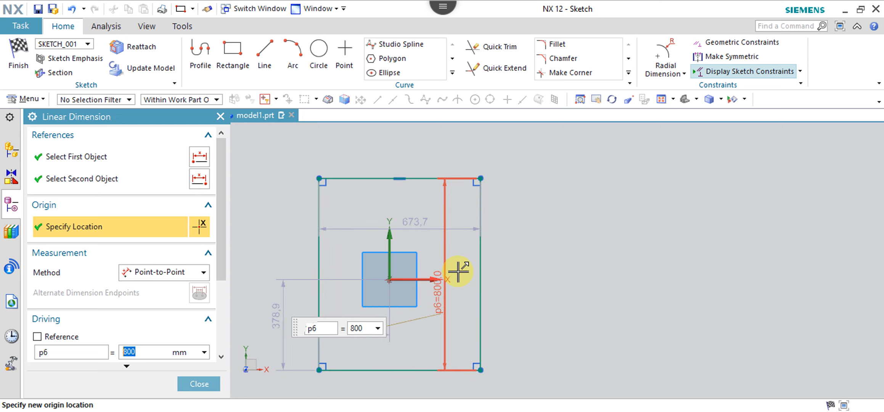
click(419, 226)
text(8)
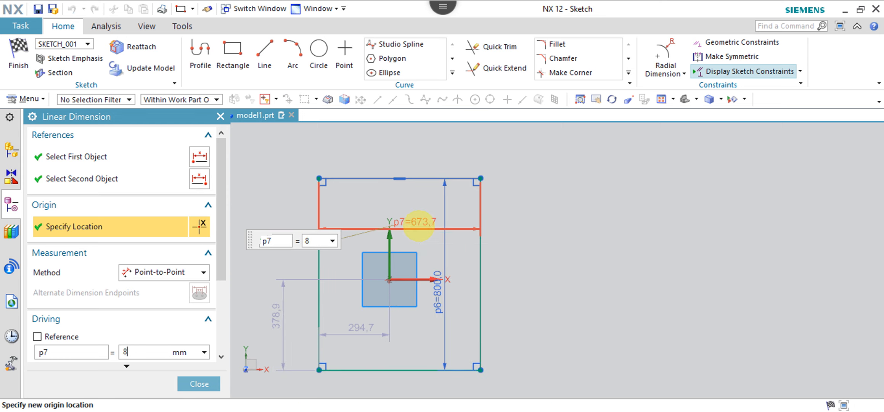
text(00)
key(Return)
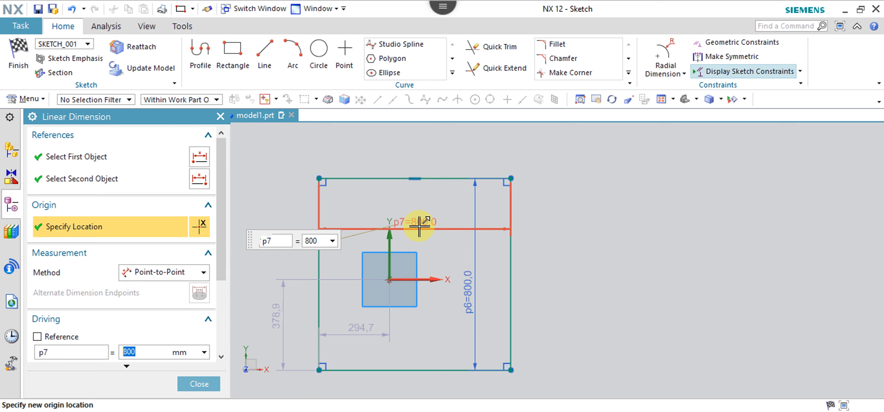
- Set the left edge 400 mm from the Y axis and the bottom edge 400 mm from the X axis, placing the vertical dimension right of the square
click(362, 332)
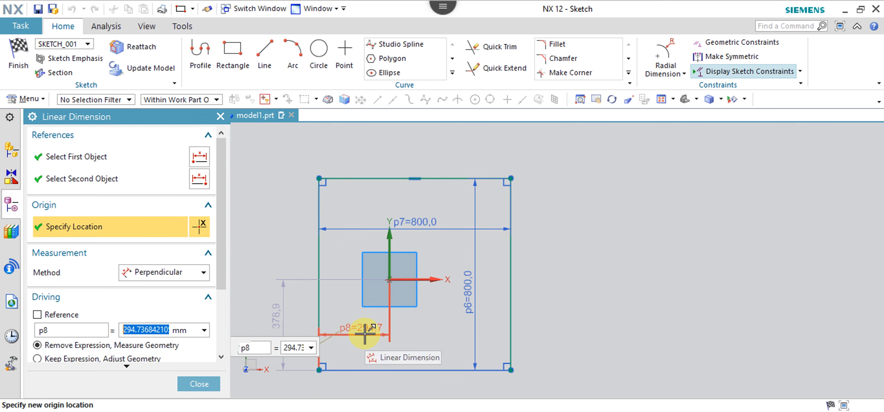
text(400)
key(Return)
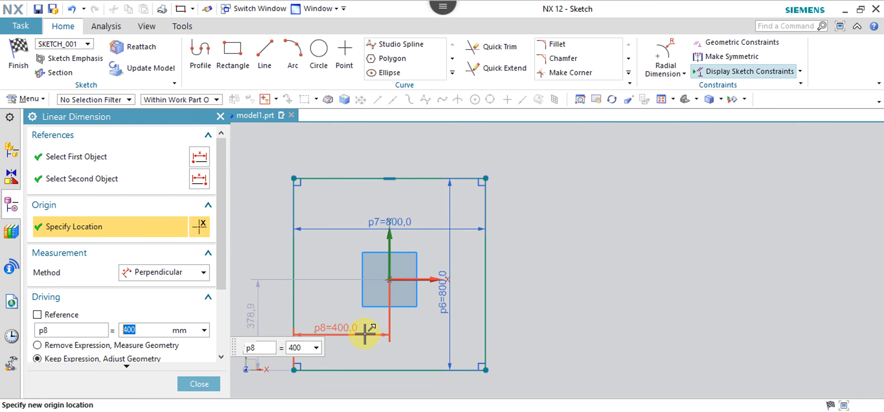
double_click(252, 312)
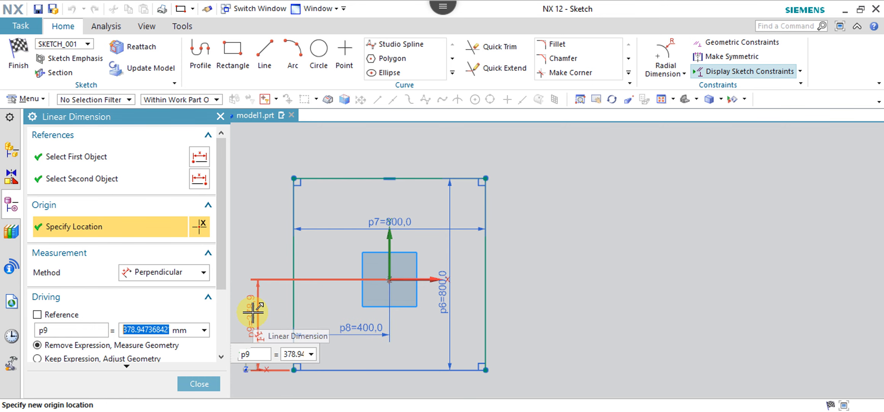
text(400)
key(Return)
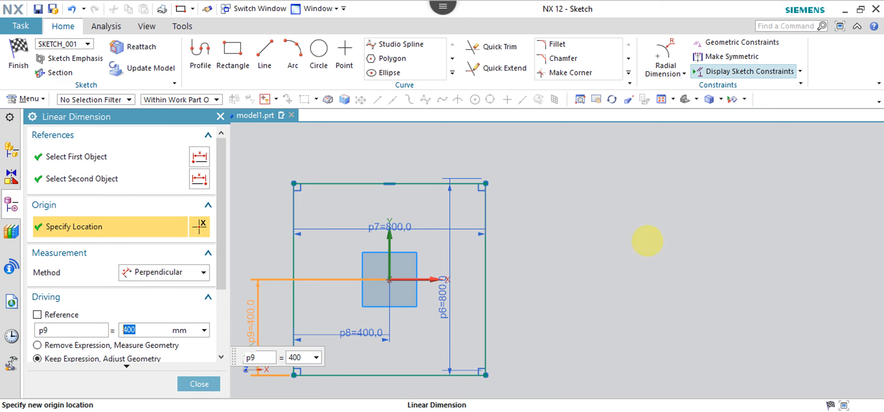
right_click(591, 168)
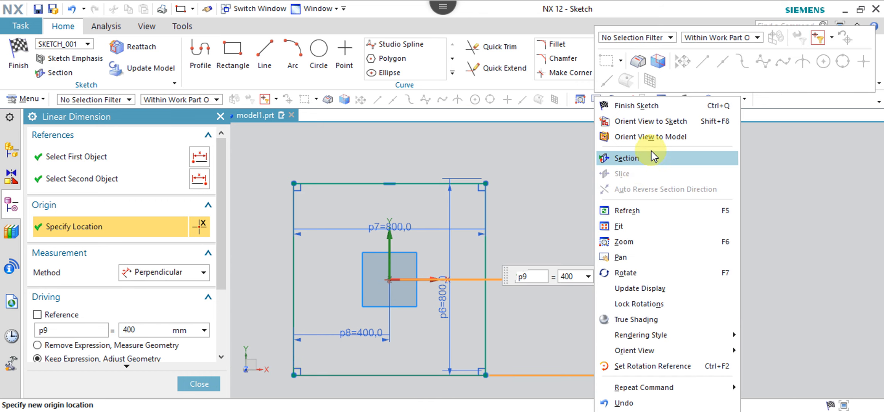
click(863, 202)
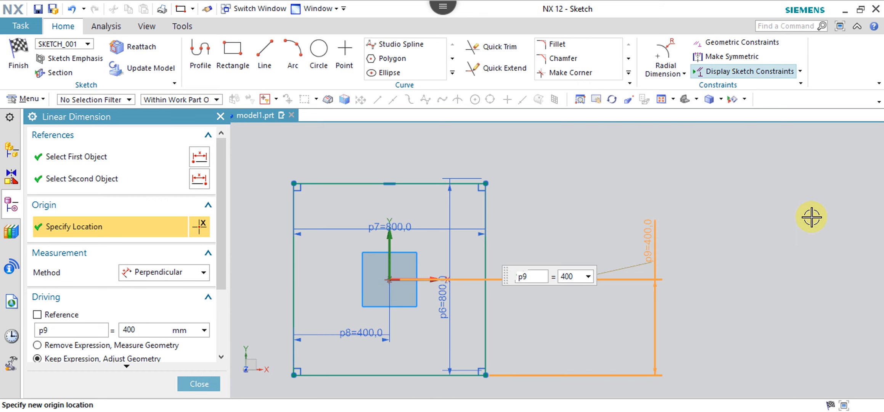
key(Escape)
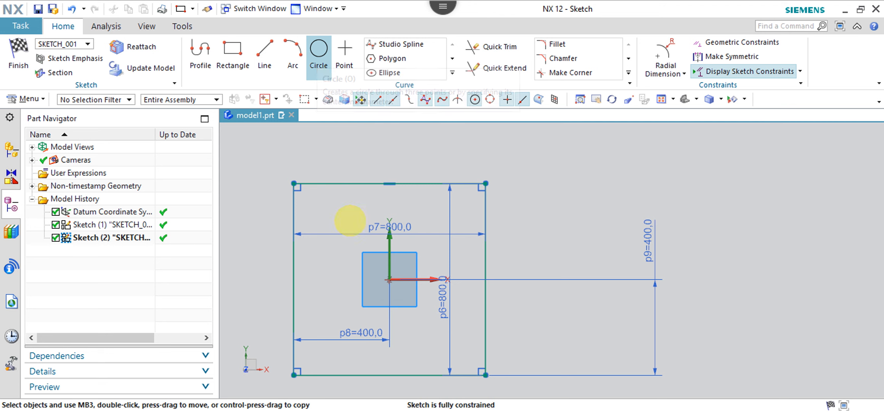
- Sketch a circle about 1320 mm in diameter centred on the origin, enclosing the square
click(389, 279)
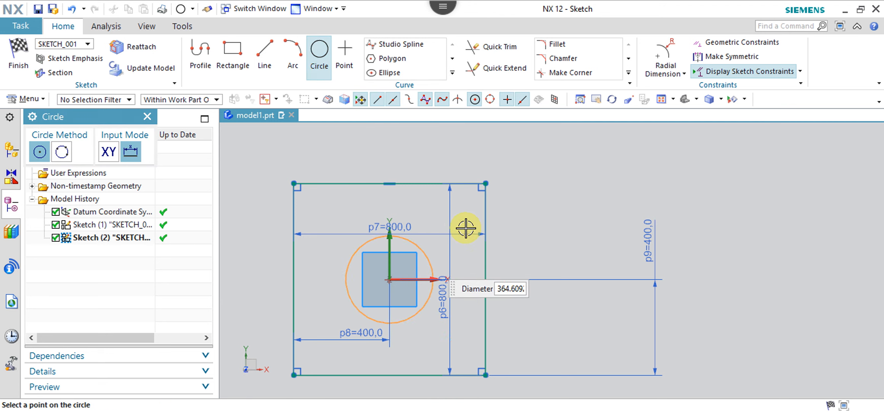
click(513, 184)
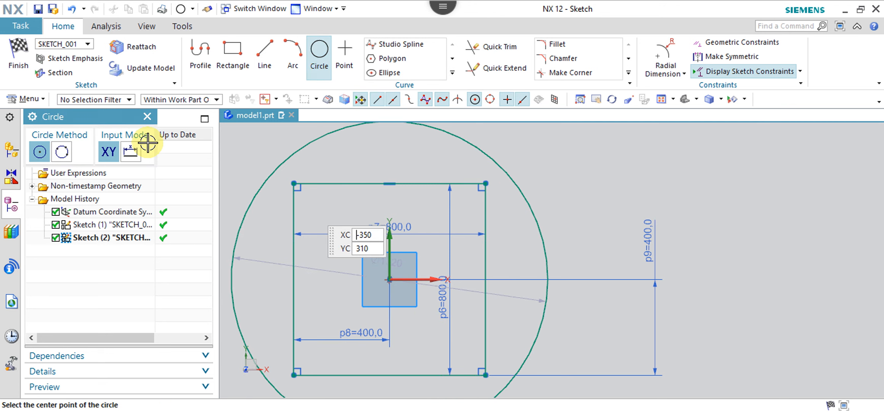
scroll(473, 191, up, 2)
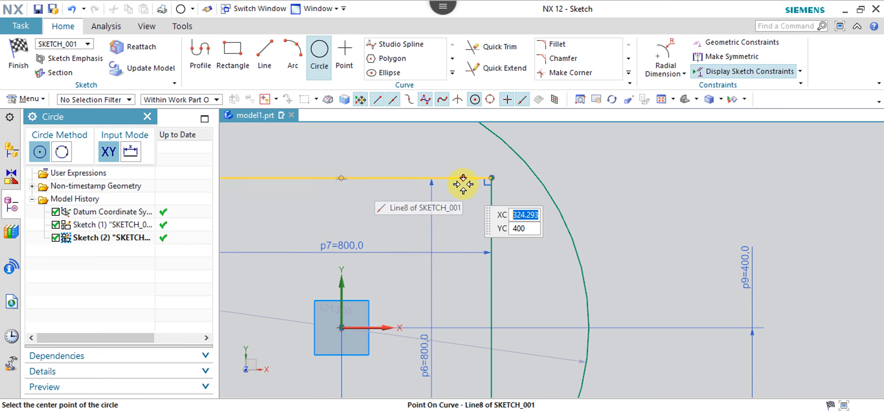
scroll(463, 184, down, 2)
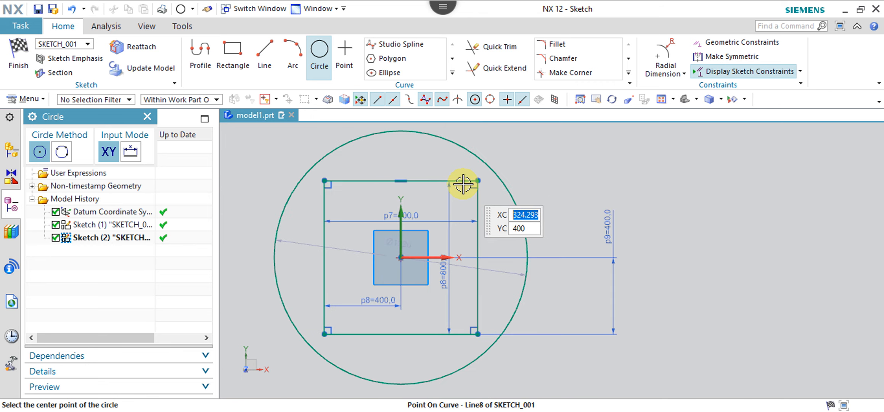
key(Escape)
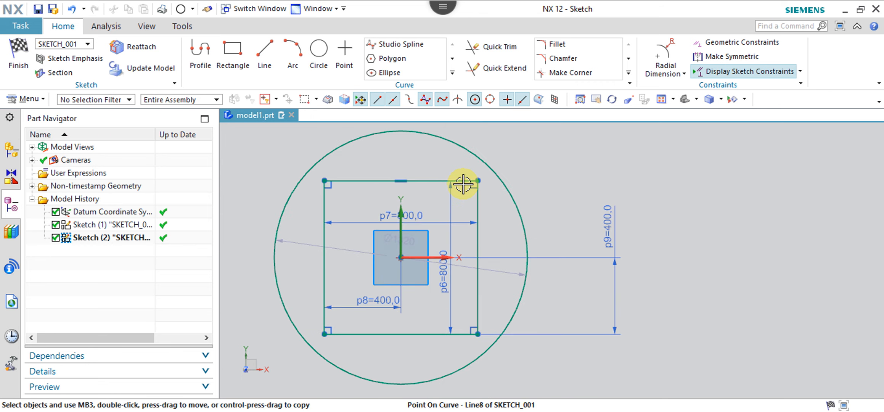
- Set the circle's diameter to 1300 mm and place its diameter dimension at the left side of the circle
click(397, 234)
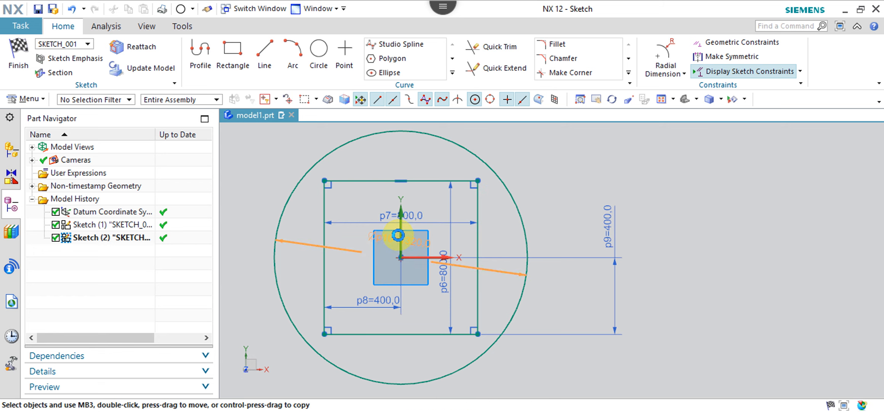
double_click(396, 234)
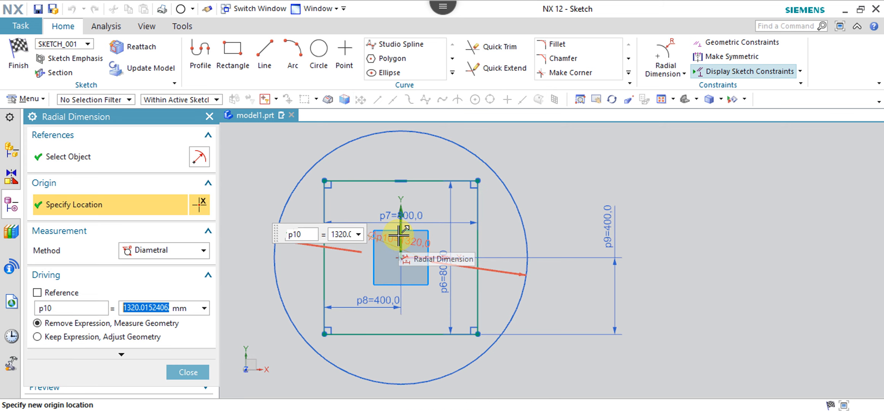
text(1)
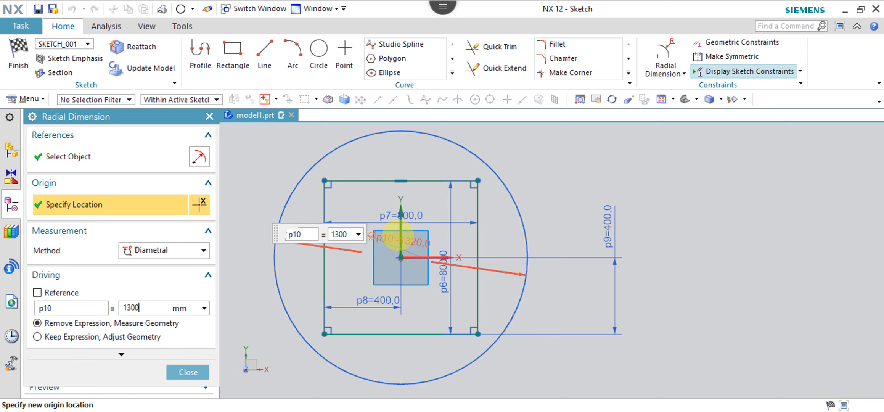
text(300)
key(Return)
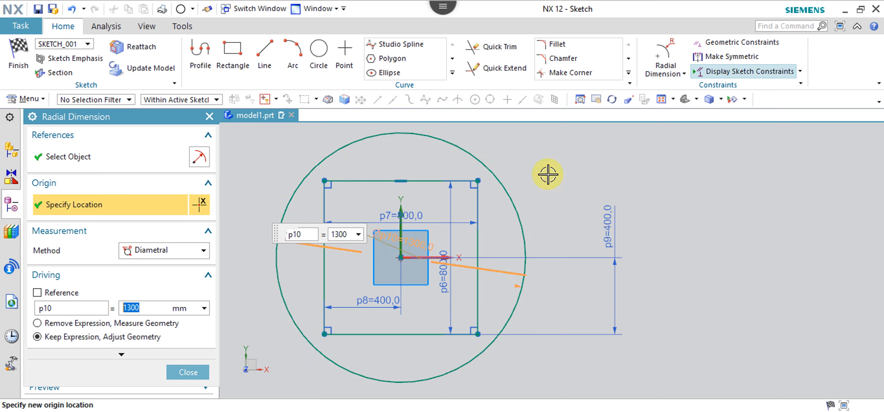
click(580, 201)
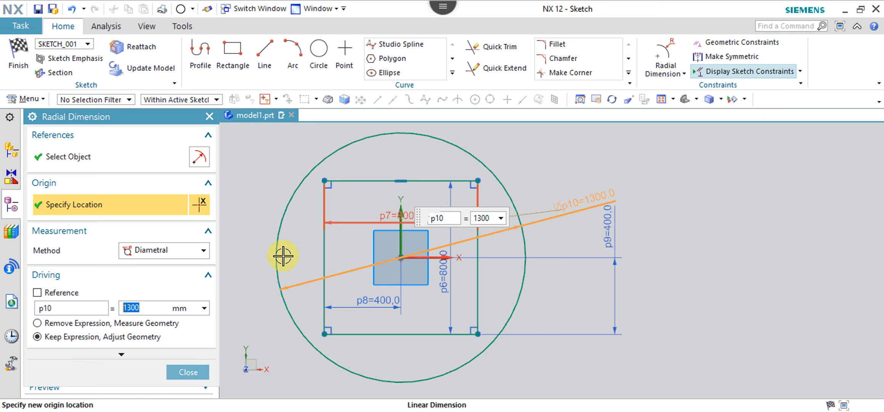
click(282, 223)
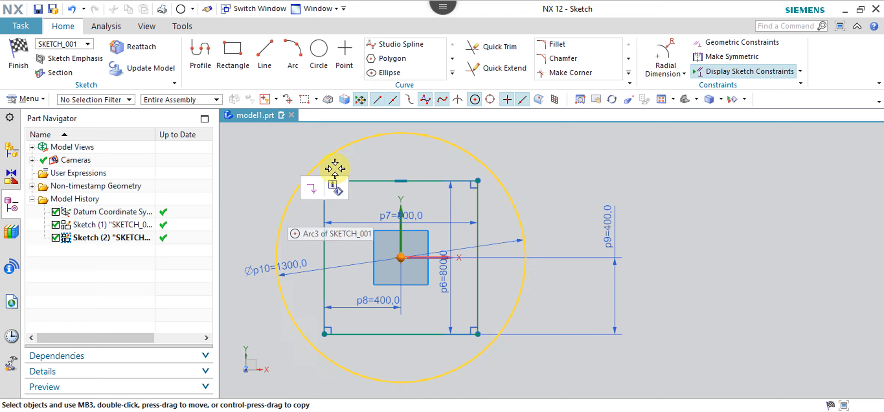
click(397, 134)
key(Escape)
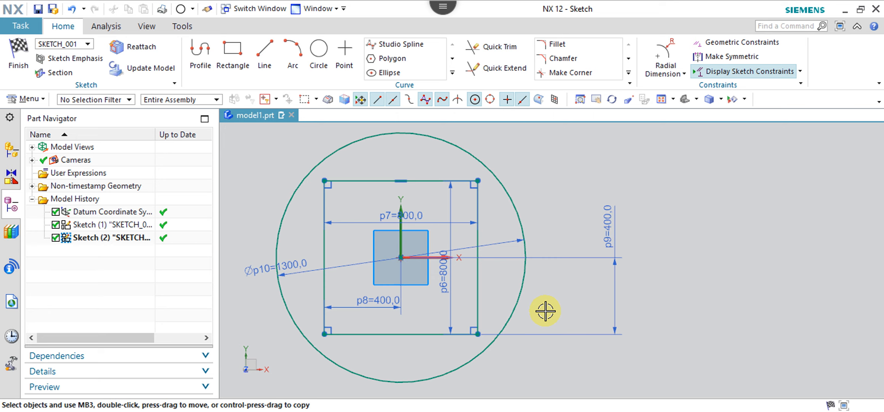
click(480, 156)
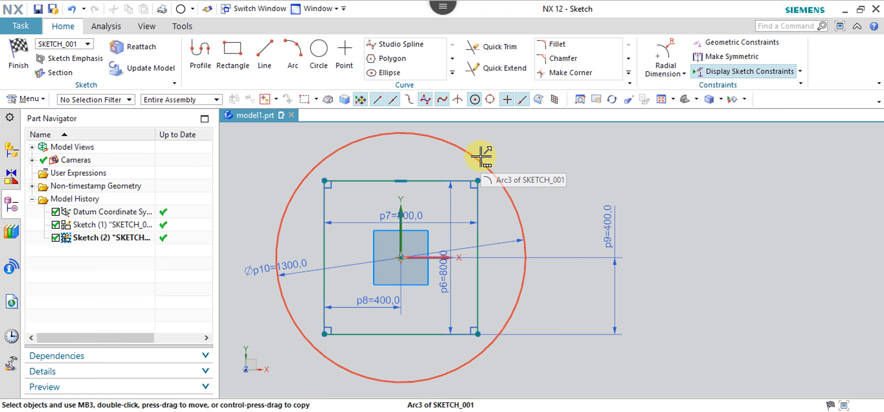
- Create a sketch point from the origin using a Cylindrical offset with radius 650 mm and angle 45°
click(345, 57)
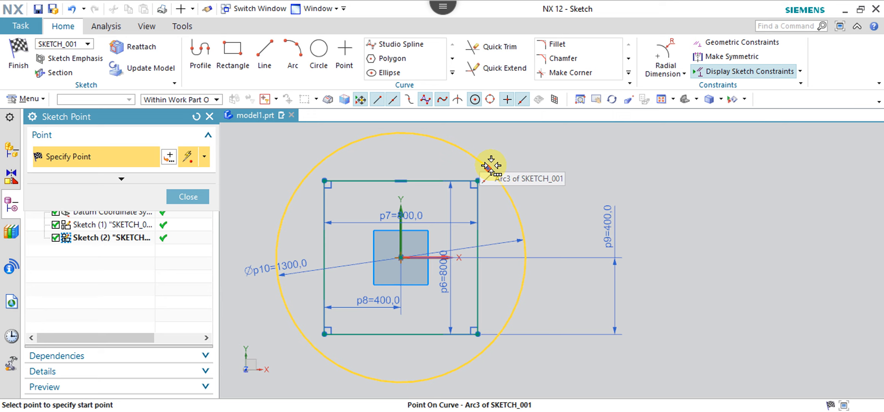
click(173, 153)
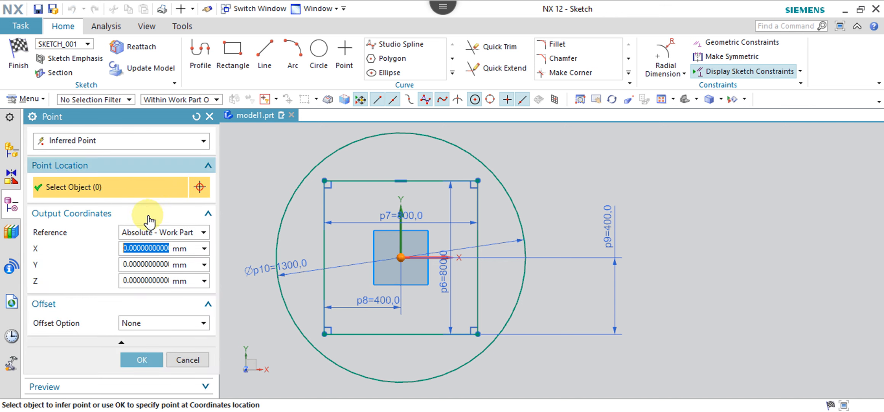
click(192, 325)
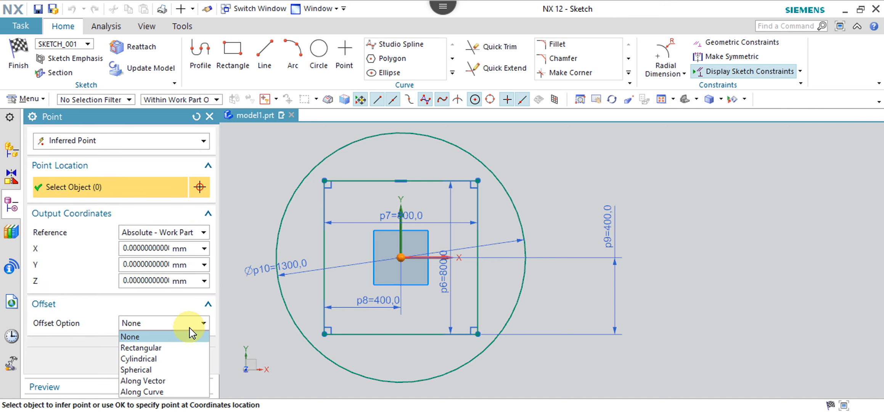
click(167, 359)
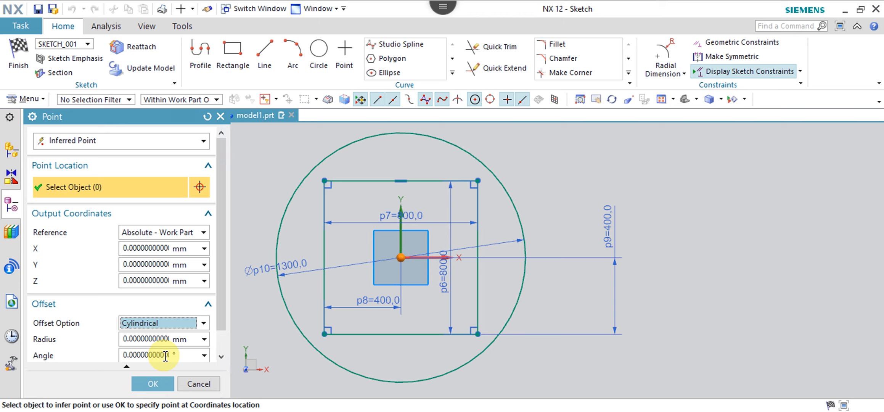
click(124, 338)
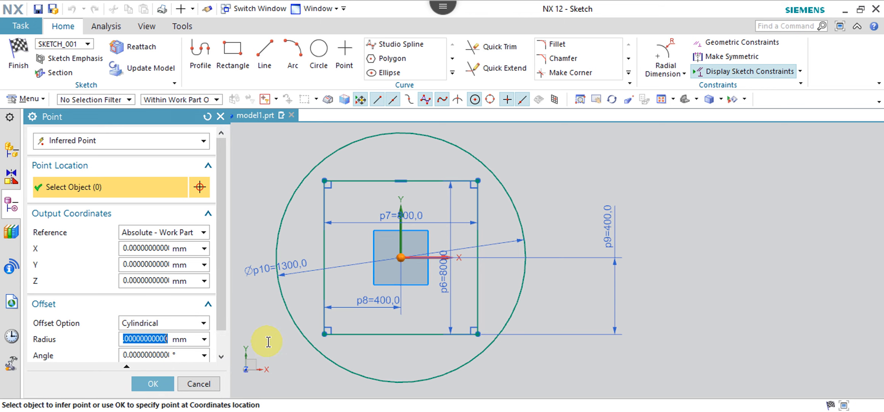
text(650)
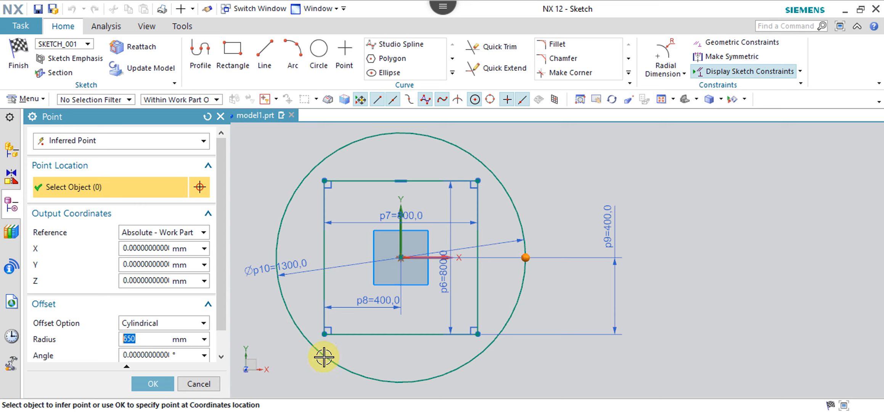
click(161, 356)
double_click(161, 356)
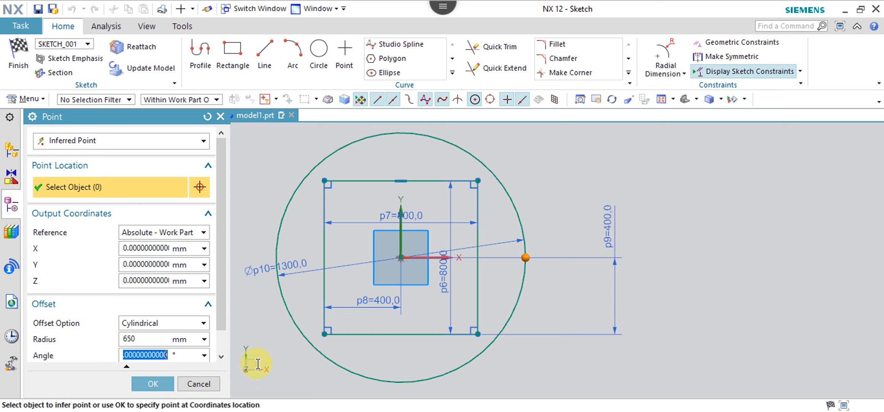
text(45)
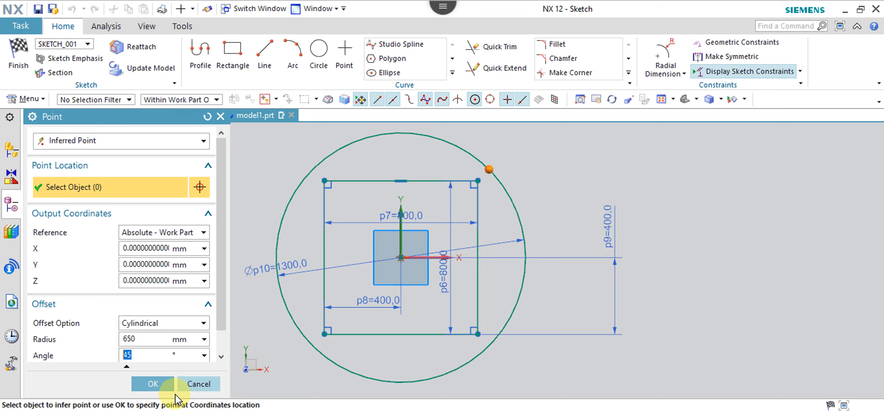
click(154, 383)
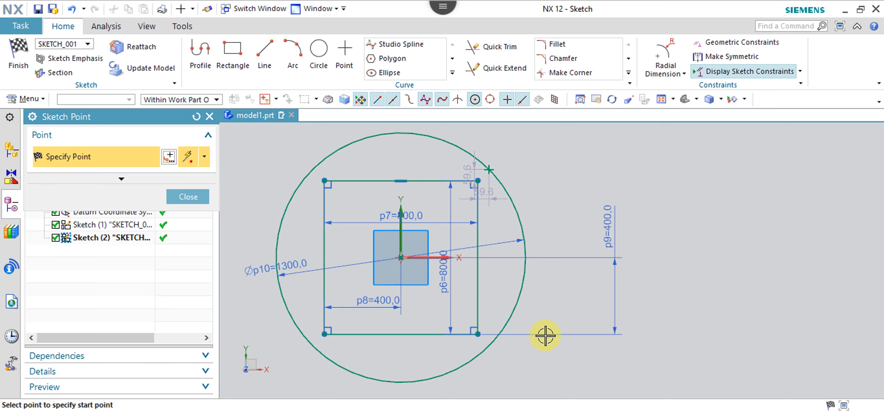
key(Escape)
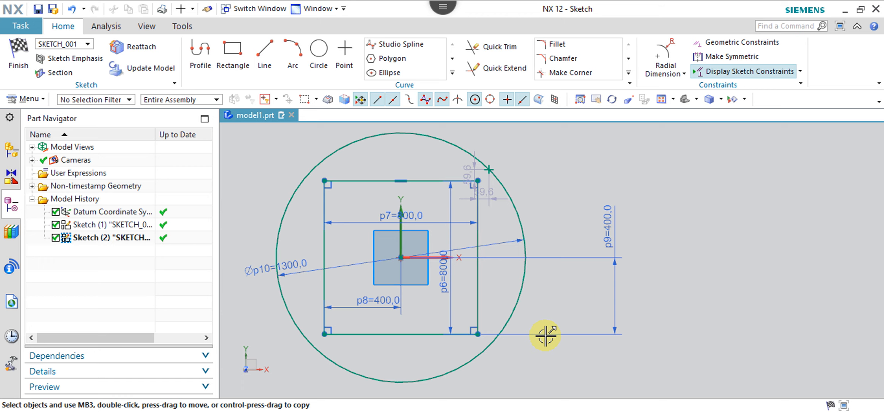
- Define another sketch point from the origin with a Spherical offset and a radius of 750 mm
click(345, 51)
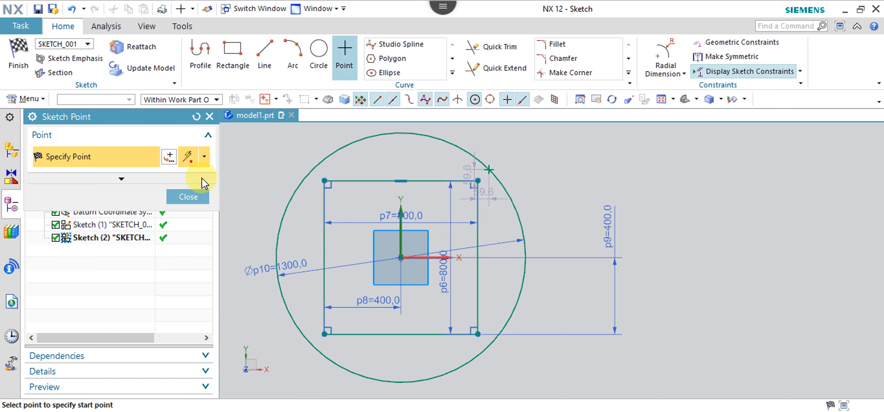
click(169, 156)
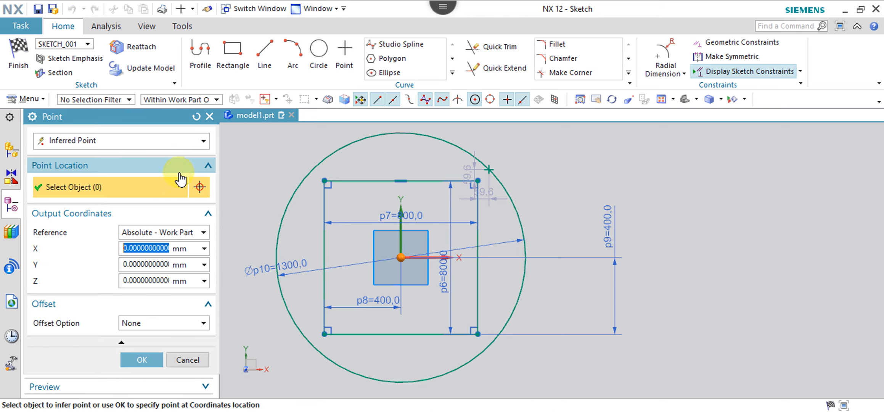
click(203, 323)
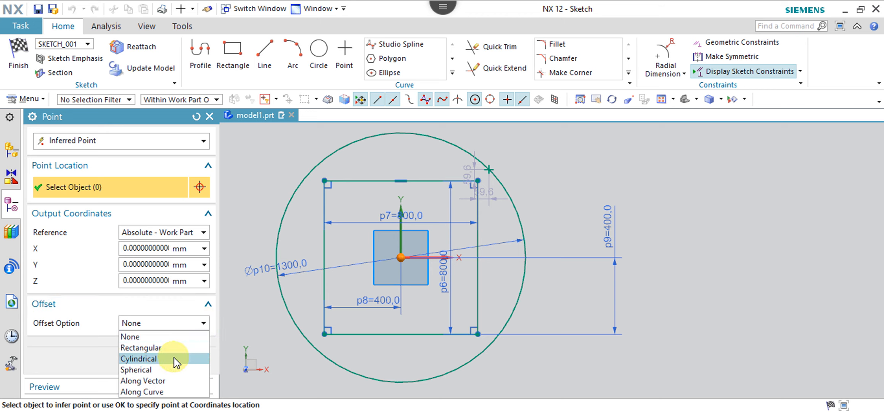
click(153, 369)
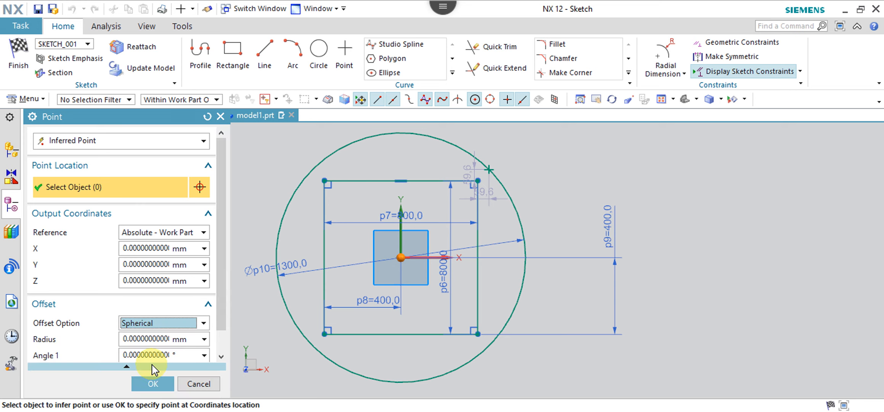
drag(223, 277, 217, 333)
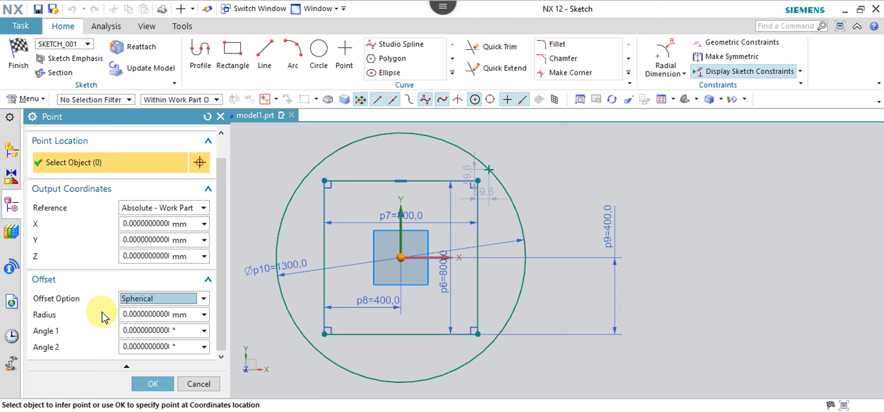
click(126, 314)
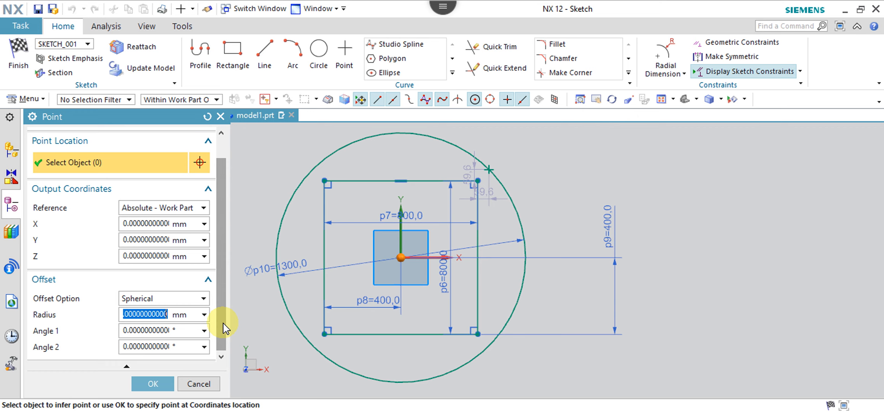
text(7)
key(BackSpace)
text(750)
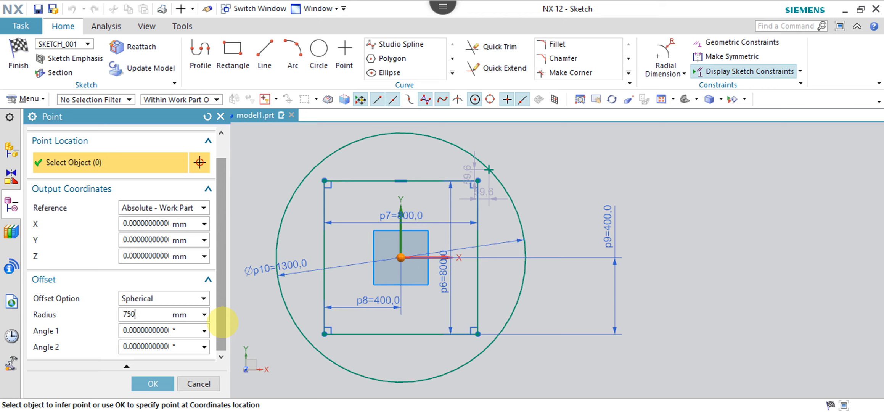
key(Tab)
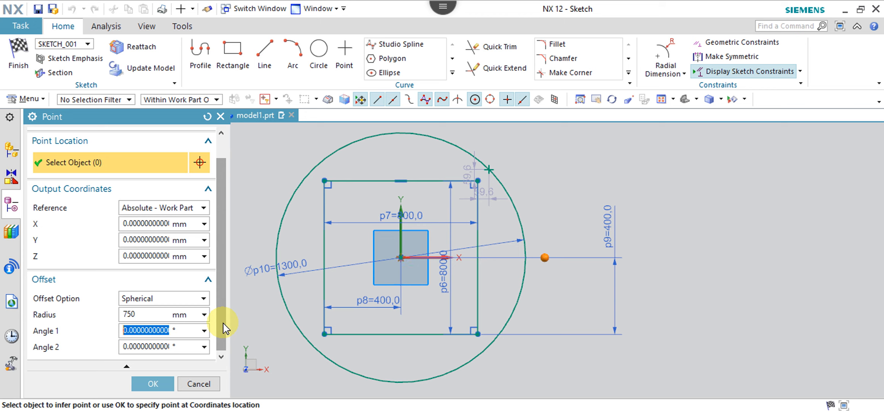
- Set the spherical offset's Angle 1 to 45° and Angle 2 to 90°, and create the point
text(45)
key(Return)
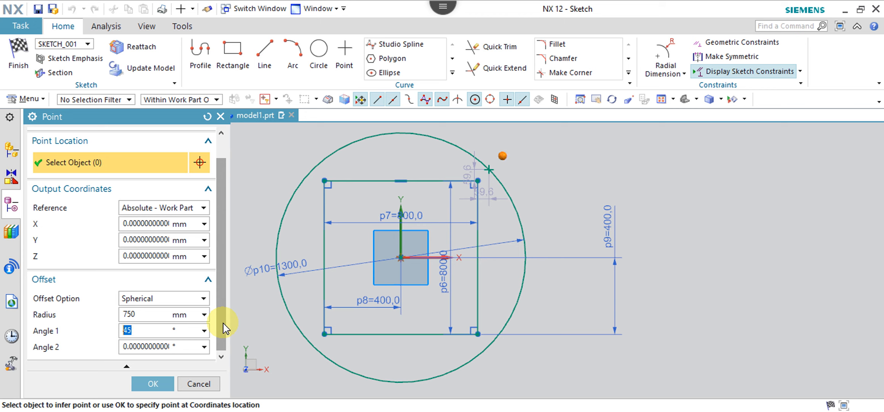
key(Tab)
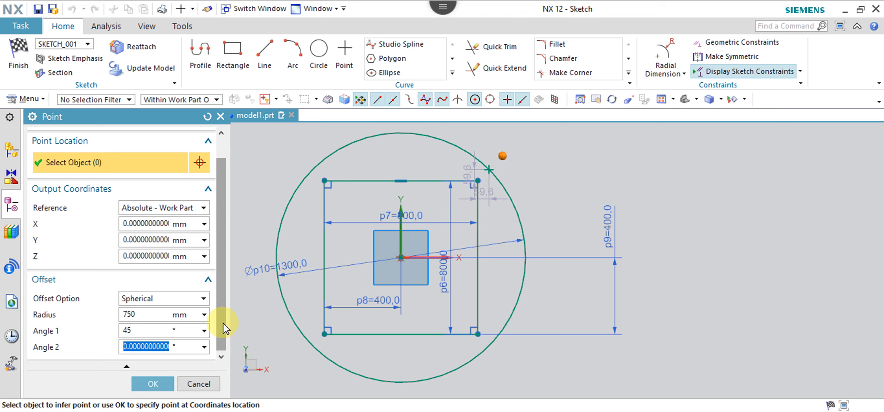
text(90)
key(Return)
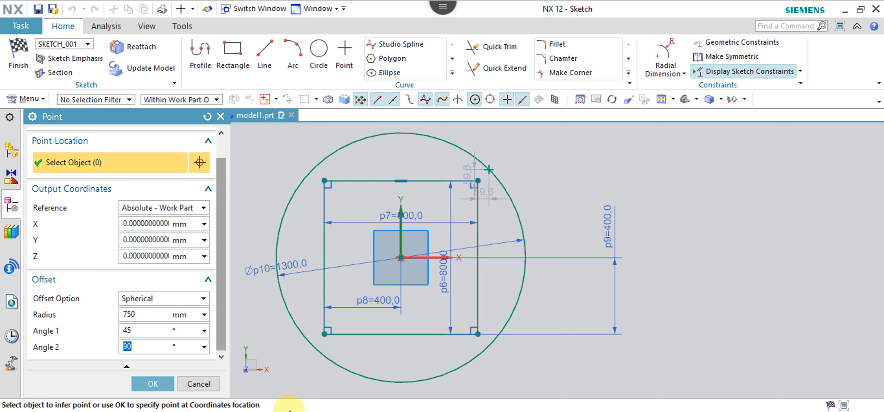
click(157, 384)
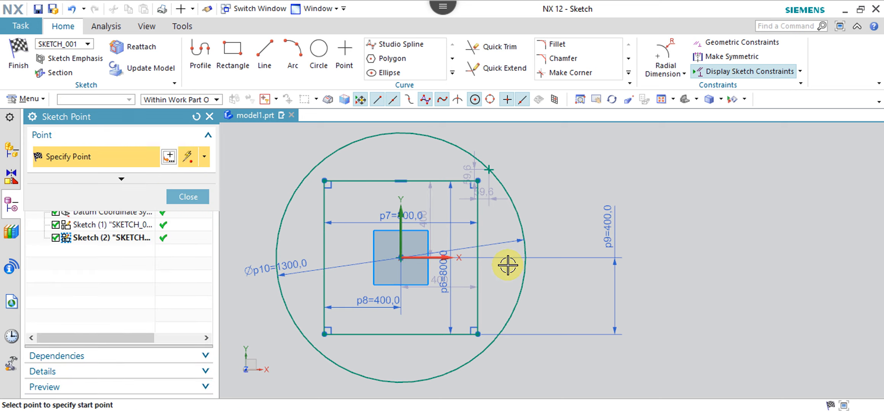
- Examine the spherical offset point's position from tilted viewpoints and orient the view back to the sketch
scroll(507, 264, up, 5)
scroll(508, 264, down, 4)
scroll(508, 265, down, 4)
middle_drag(509, 260, 463, 289)
scroll(473, 281, up, 1)
scroll(473, 280, up, 2)
scroll(474, 280, down, 2)
mouse_move(469, 285)
middle_down()
mouse_move(500, 314)
mouse_move(492, 304)
middle_up()
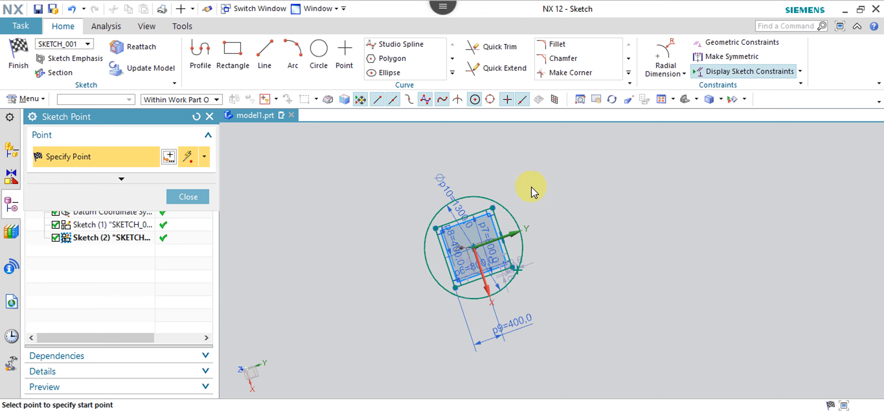
right_click(559, 220)
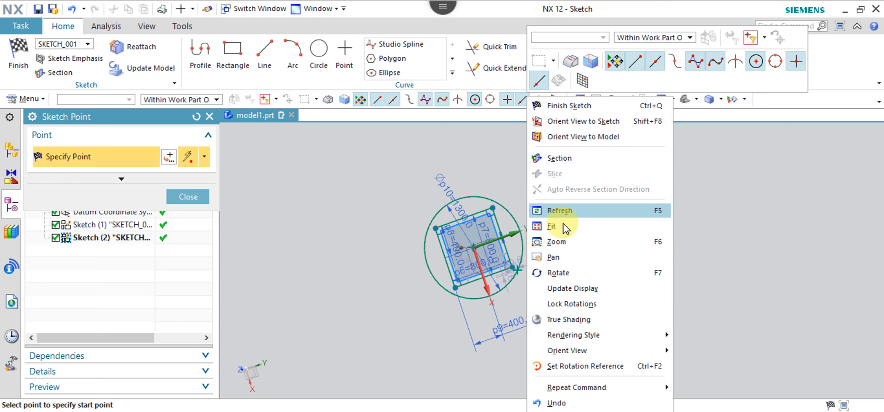
click(593, 129)
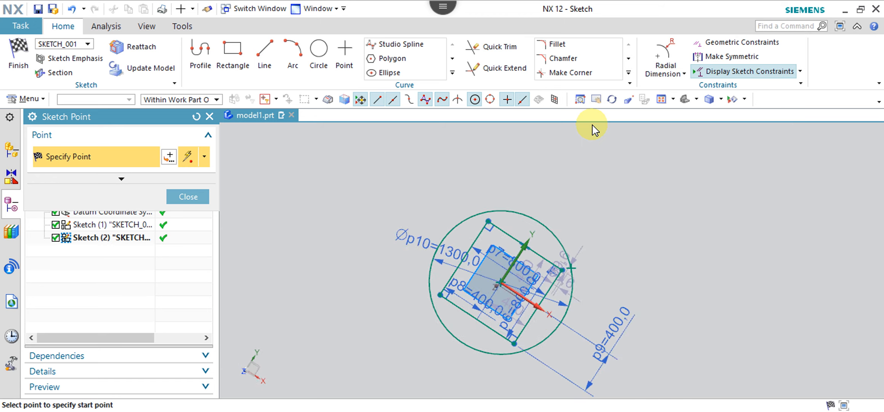
- Place a sketch point outside the circle, about 356 mm right of the square's right edge and 64 mm above its bottom edge
click(665, 322)
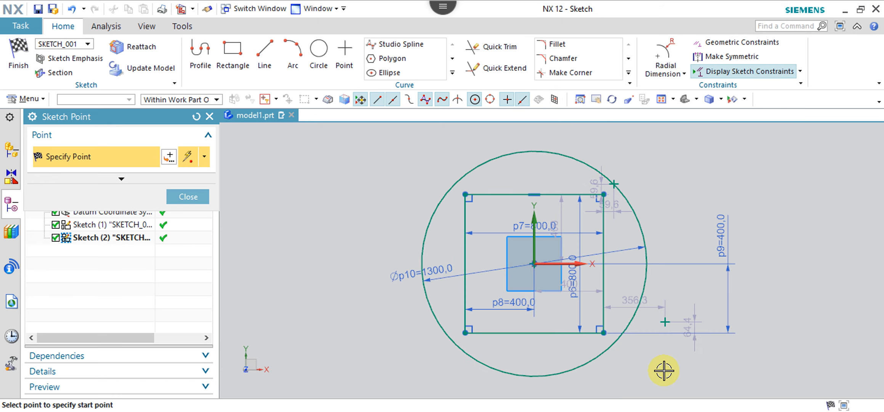